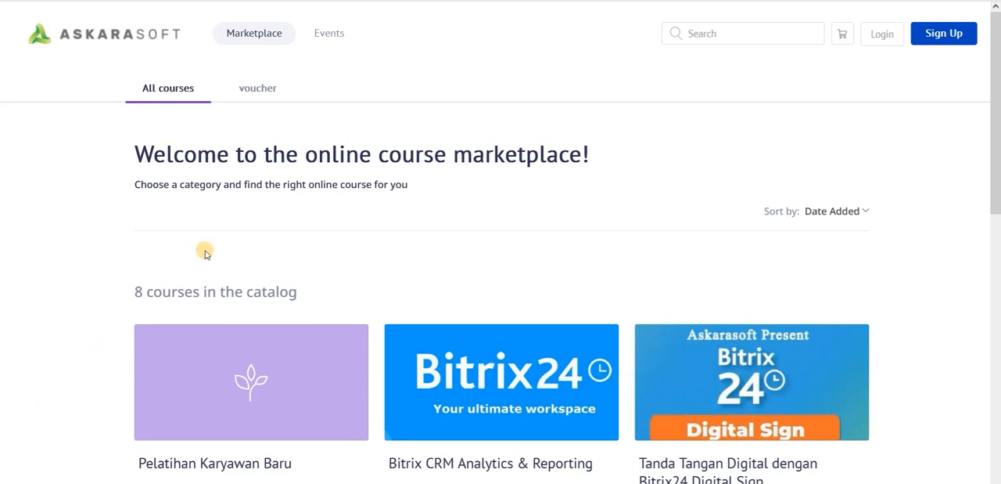
# - Browse the full course catalog in the marketplace
pyautogui.scroll(-1, 205, 252)
pyautogui.scroll(1, 205, 253)
pyautogui.scroll(-1, 205, 252)
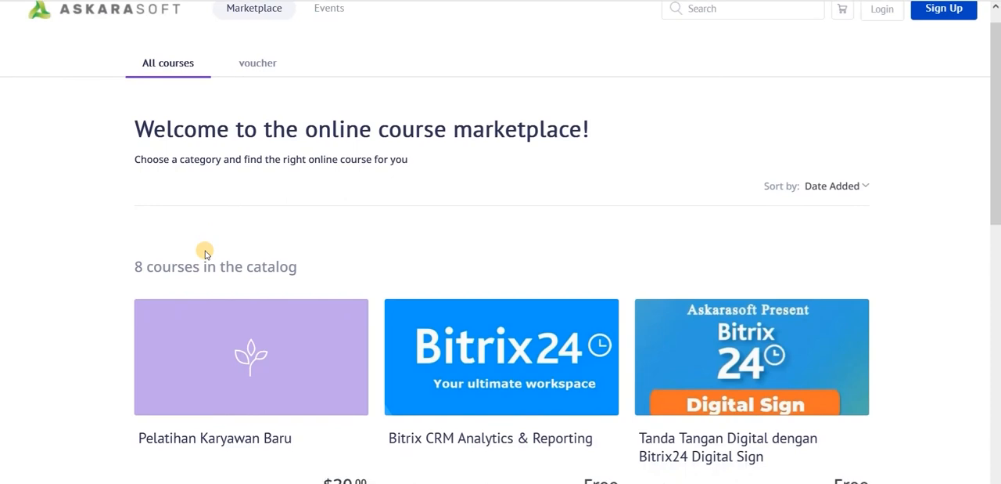
pyautogui.scroll(-6, 298, 252)
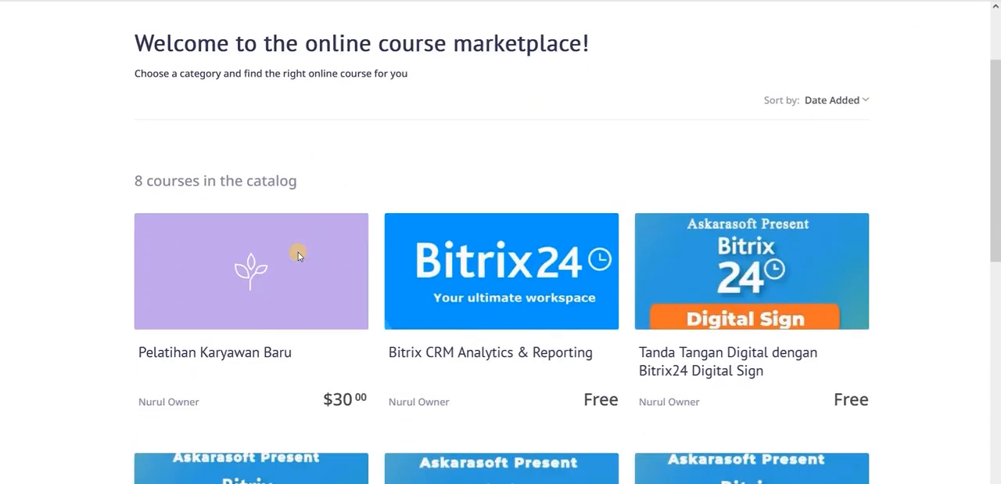
pyautogui.scroll(-14, 375, 272)
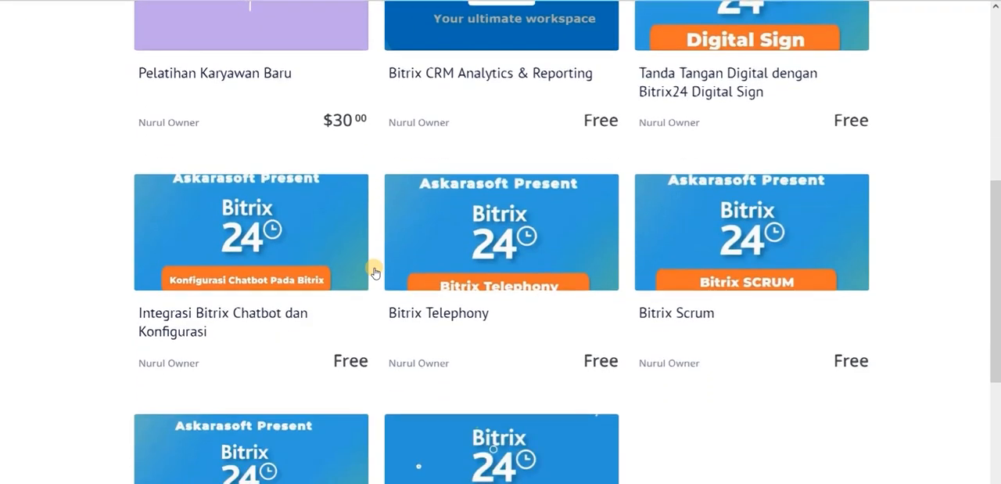
pyautogui.scroll(20, 375, 272)
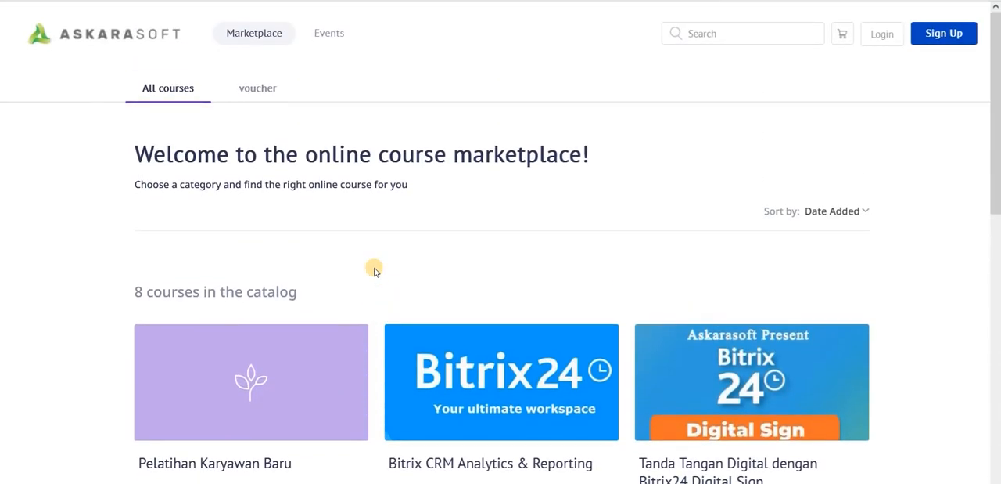
# - View the voucher course category and the events calendar, and return to the marketplace home page
pyautogui.click(270, 88)
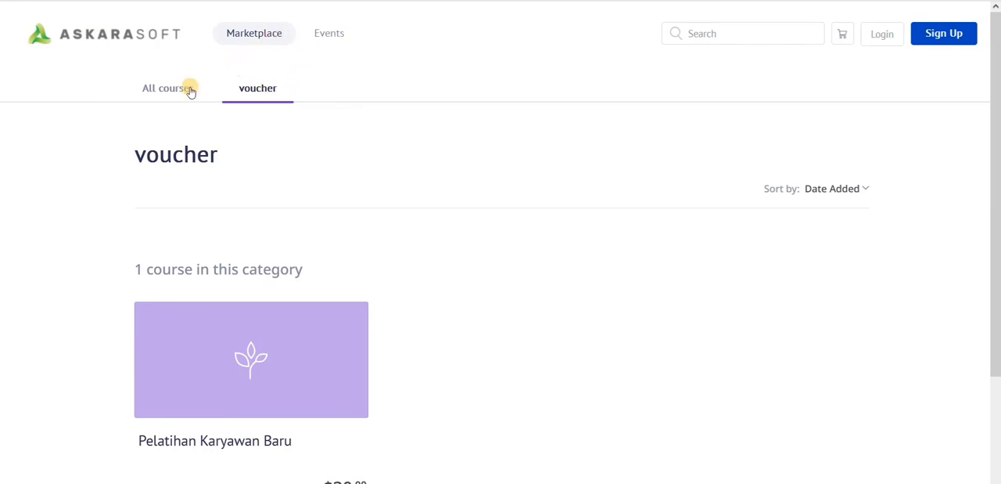
pyautogui.click(329, 35)
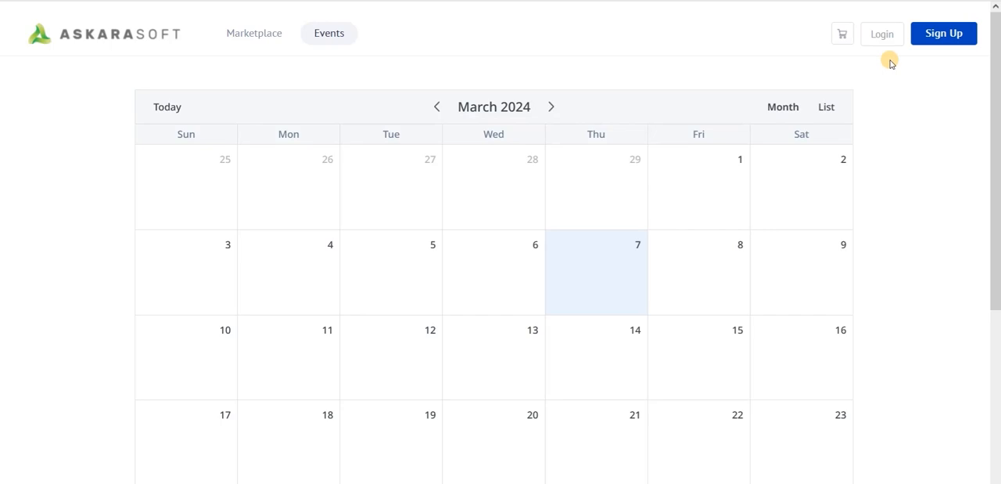
pyautogui.click(120, 41)
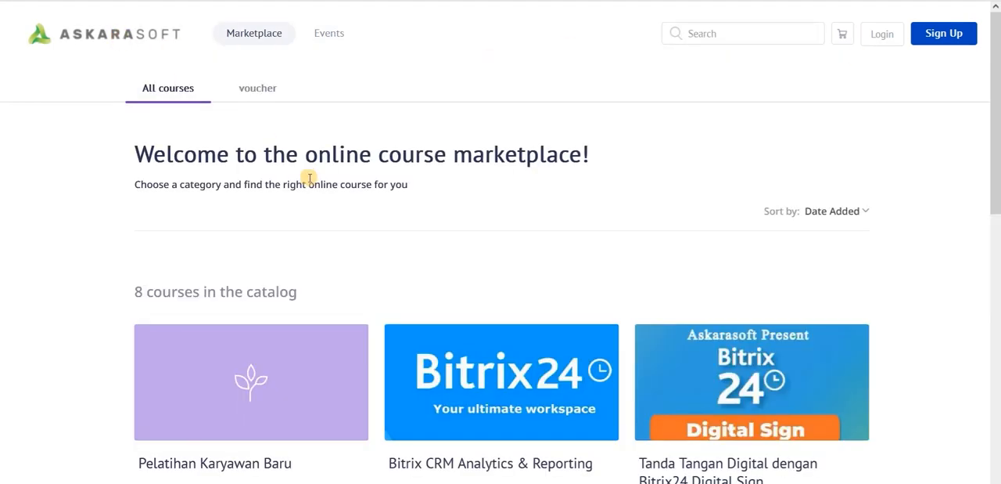
# - Open the Pelatihan Karyawan Baru course page and review its price, description and course summary
pyautogui.scroll(-1, 423, 231)
pyautogui.moveTo(298, 284)
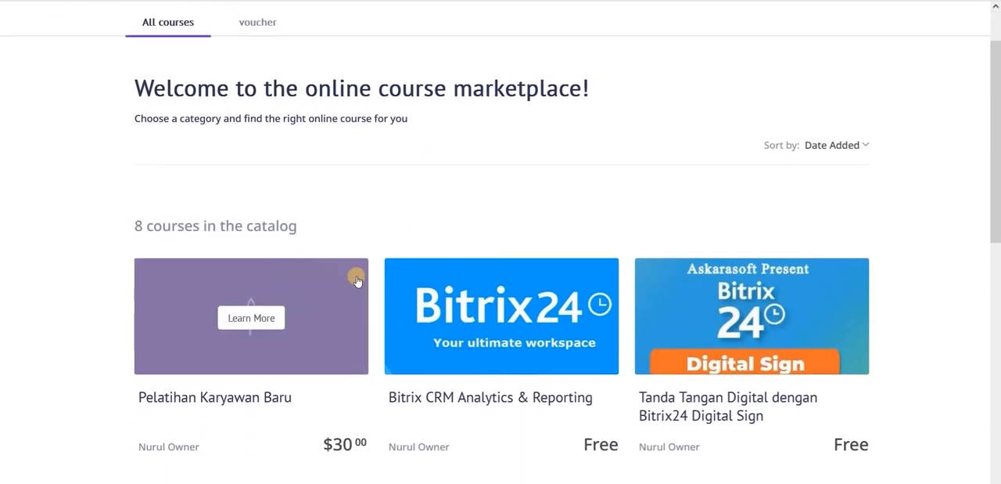
pyautogui.scroll(-1, 356, 258)
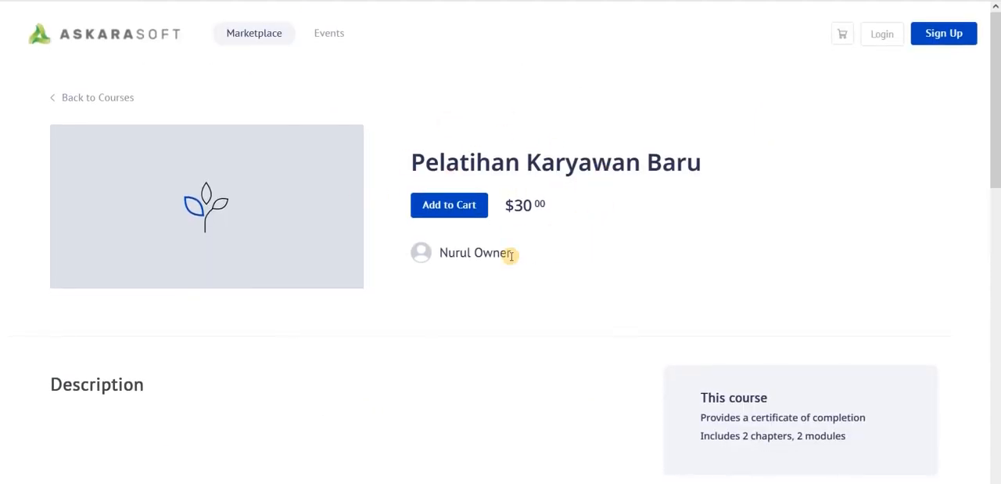
pyautogui.scroll(-1, 588, 194)
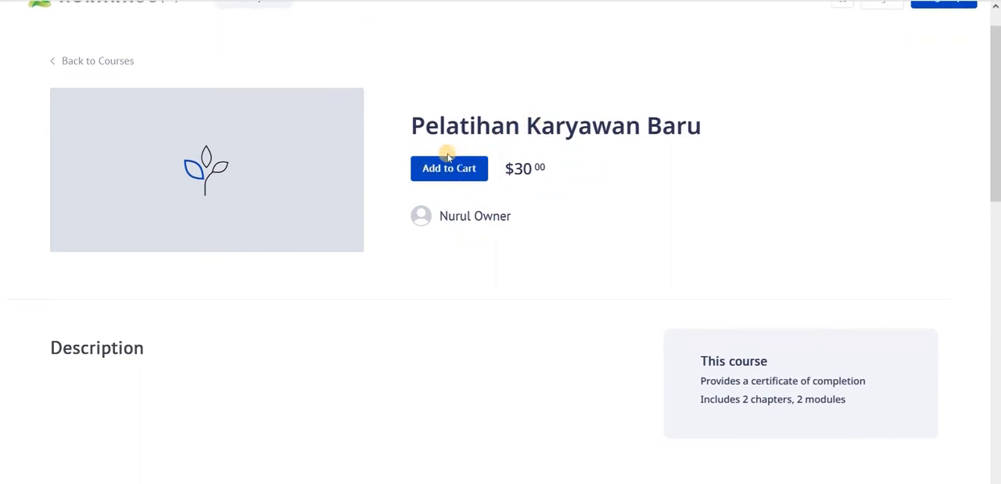
pyautogui.scroll(-2, 520, 235)
pyautogui.scroll(-2, 518, 234)
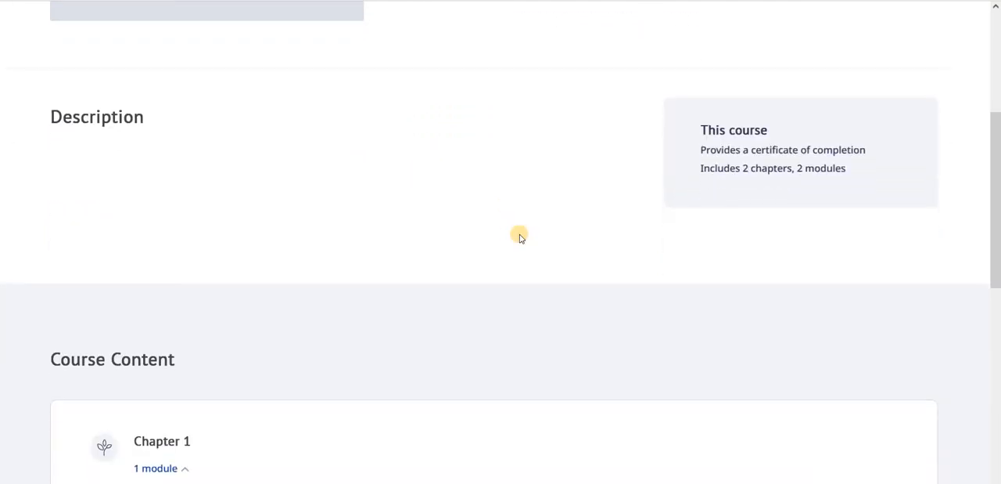
pyautogui.scroll(1, 656, 188)
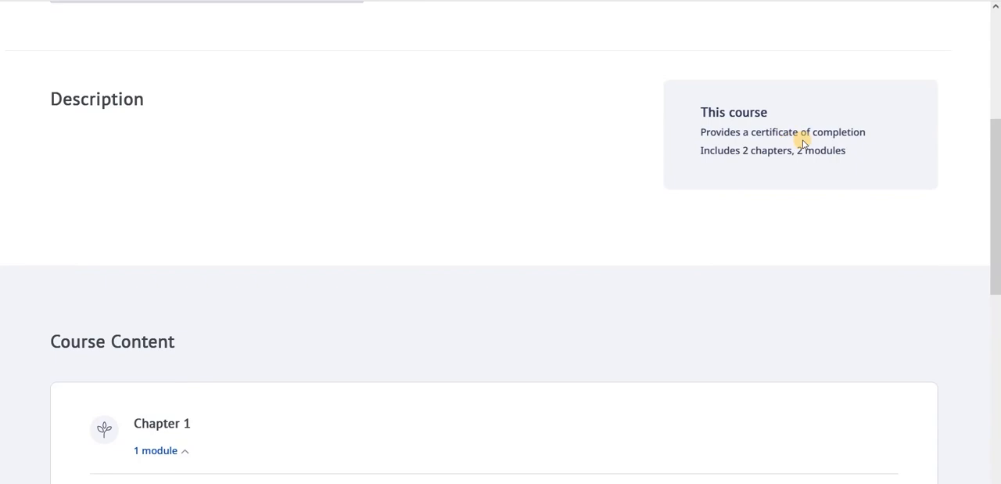
pyautogui.scroll(-1, 753, 163)
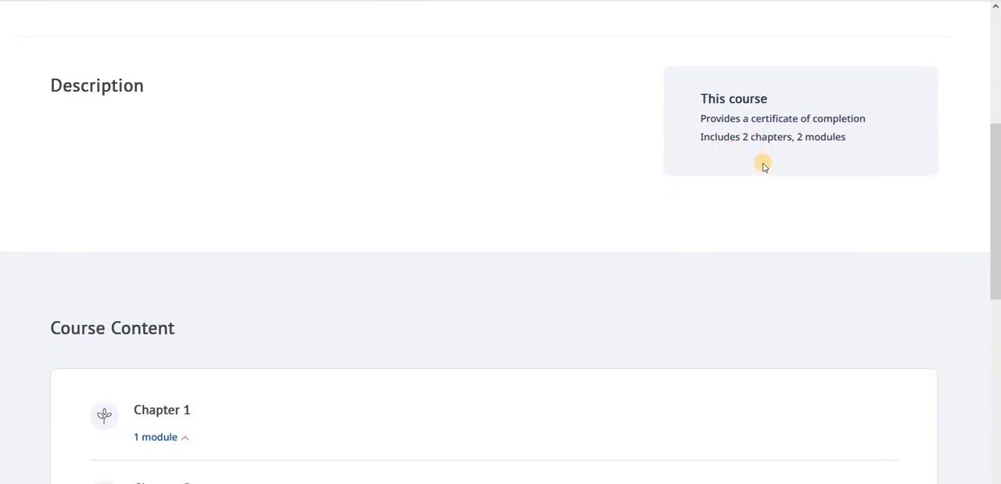
pyautogui.scroll(-3, 772, 152)
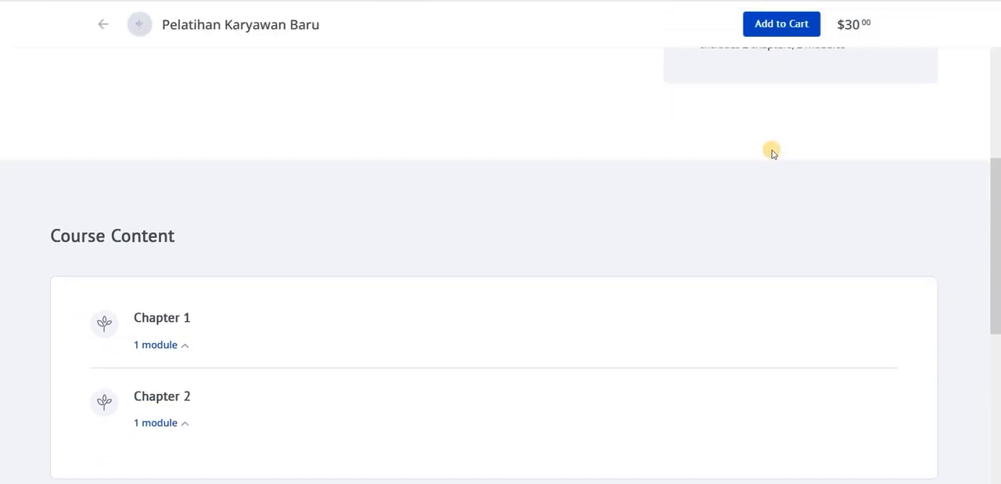
# - Expand the modules of Chapter 1 and Chapter 2 in the course content and review them
pyautogui.click(186, 346)
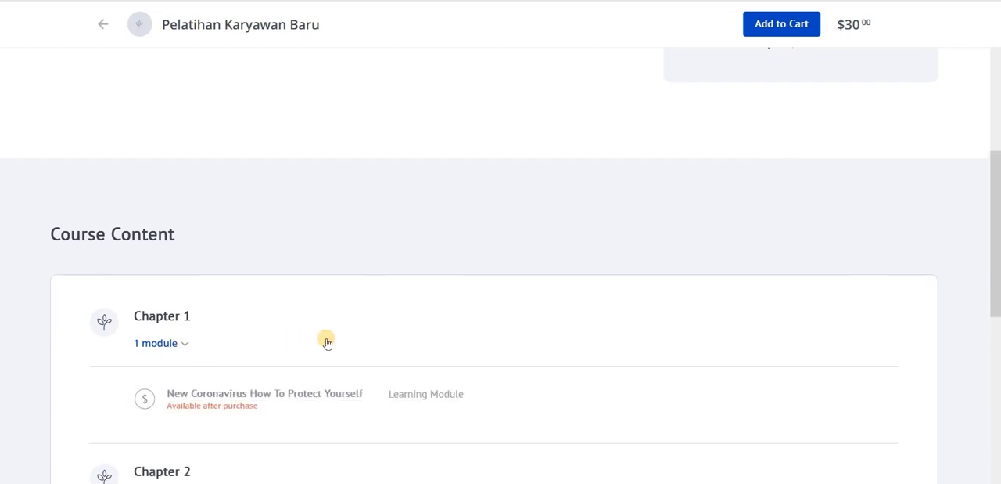
pyautogui.scroll(-5, 337, 324)
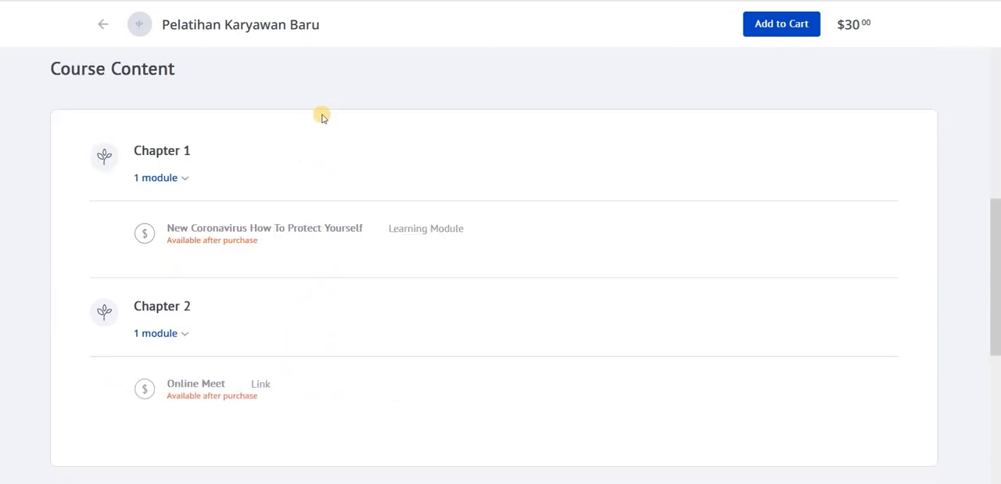
pyautogui.scroll(3, 427, 192)
pyautogui.scroll(7, 427, 192)
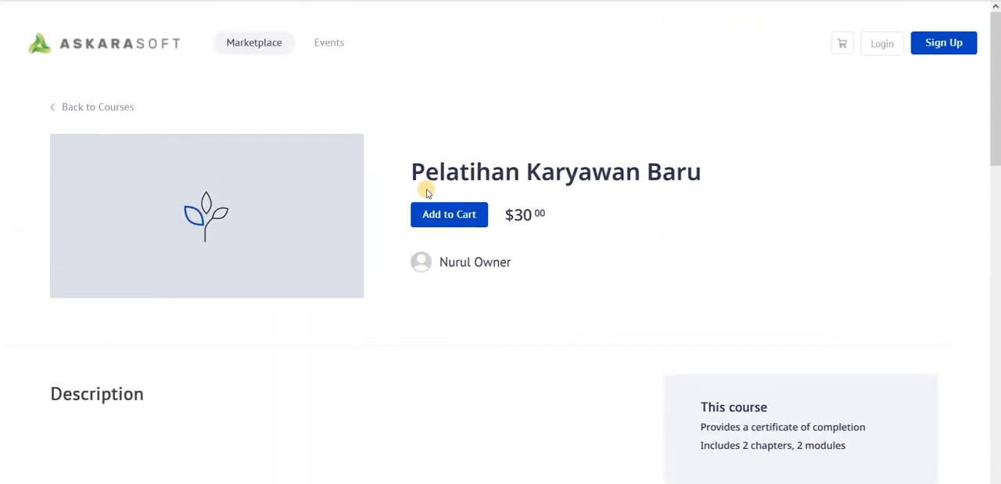
pyautogui.scroll(-10, 389, 332)
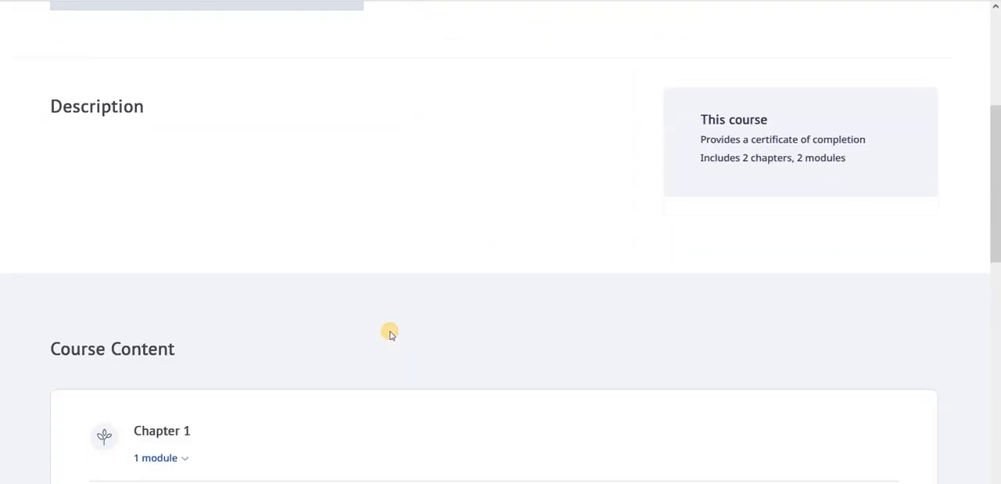
pyautogui.scroll(4, 391, 334)
pyautogui.scroll(5, 391, 334)
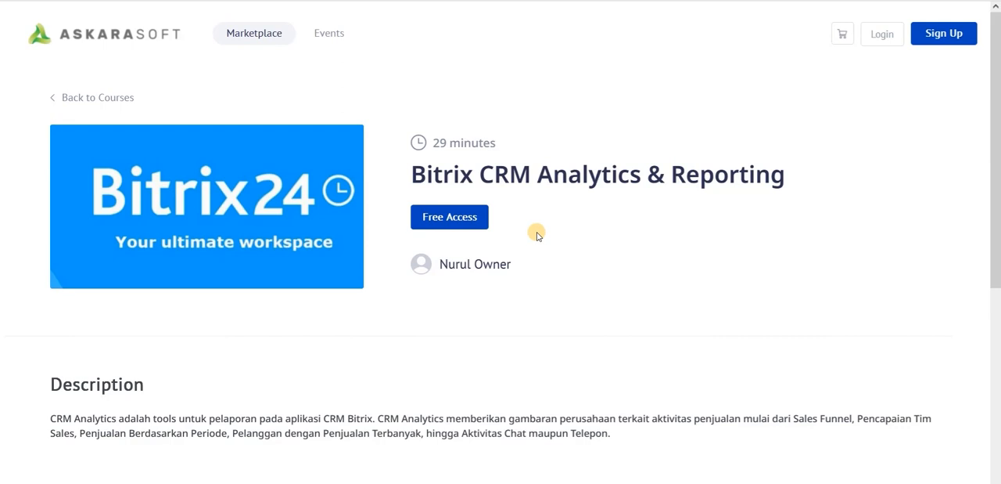
# - Request free access to the Bitrix CRM Analytics & Reporting course and submit the registration form
pyautogui.scroll(-1, 565, 236)
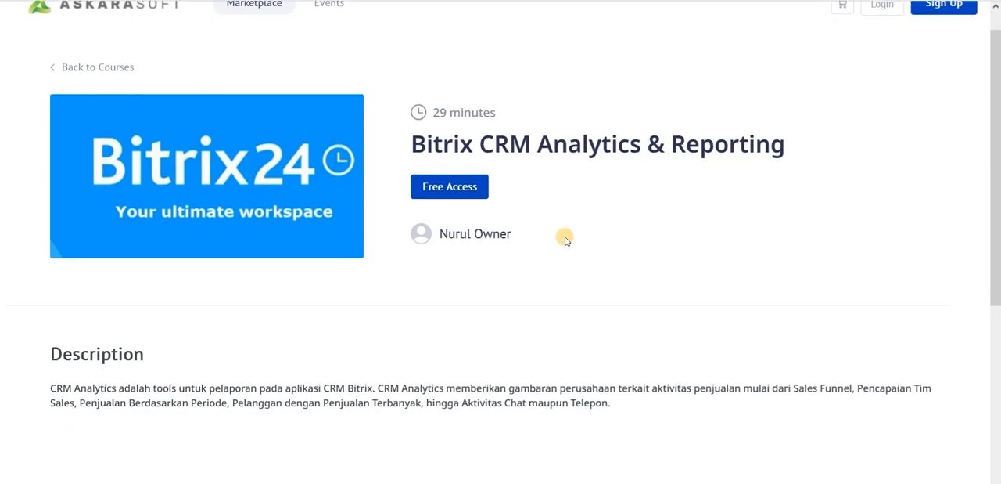
pyautogui.scroll(1, 565, 236)
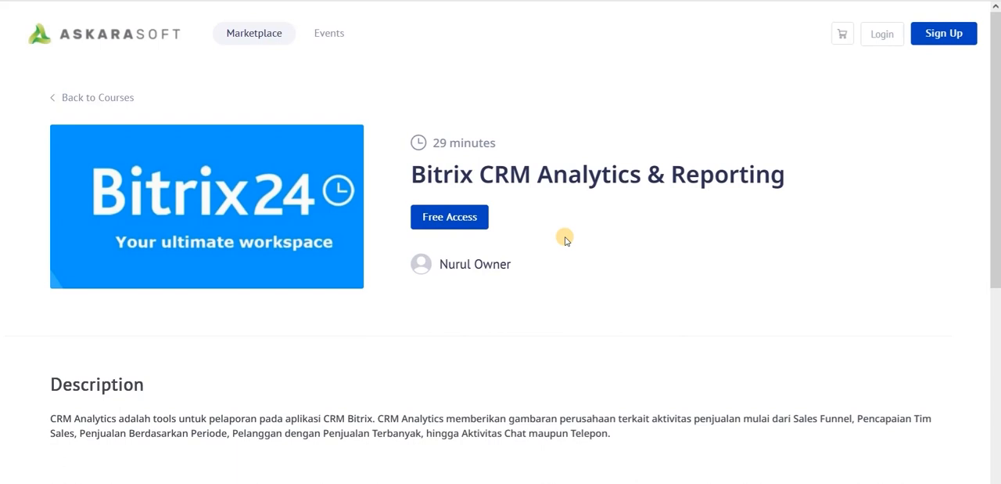
pyautogui.click(463, 222)
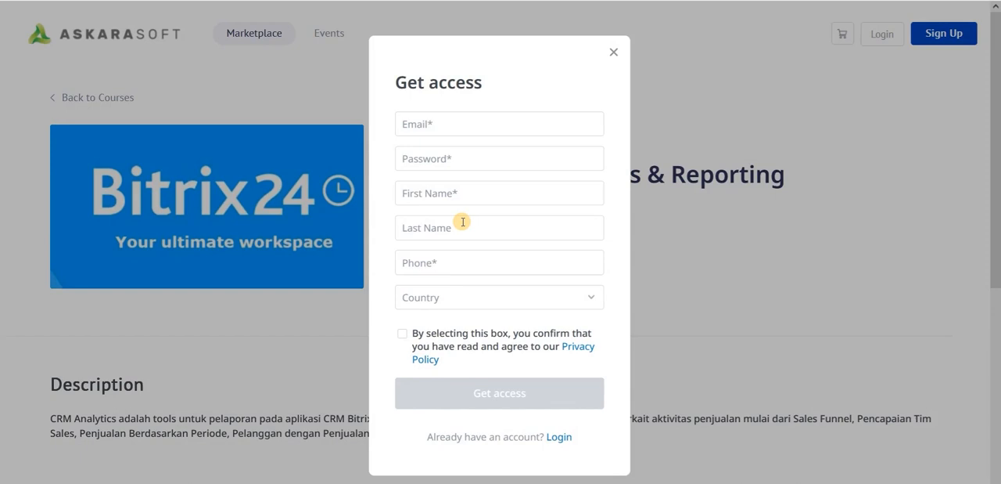
pyautogui.click(438, 391)
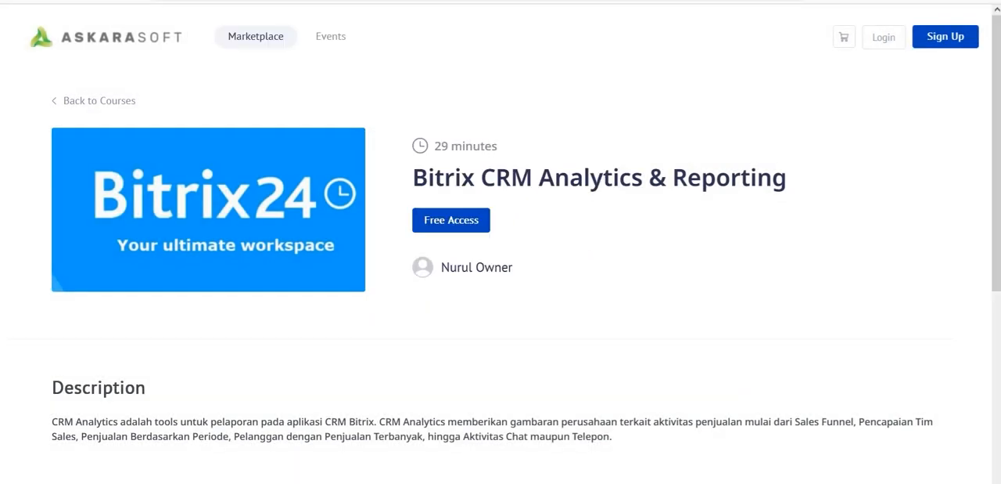
# - Switch to the administrator's People page and review the groups, organizations and user profile fields, returning to the user list
pyautogui.moveTo(726, 474)
pyautogui.click(750, 453)
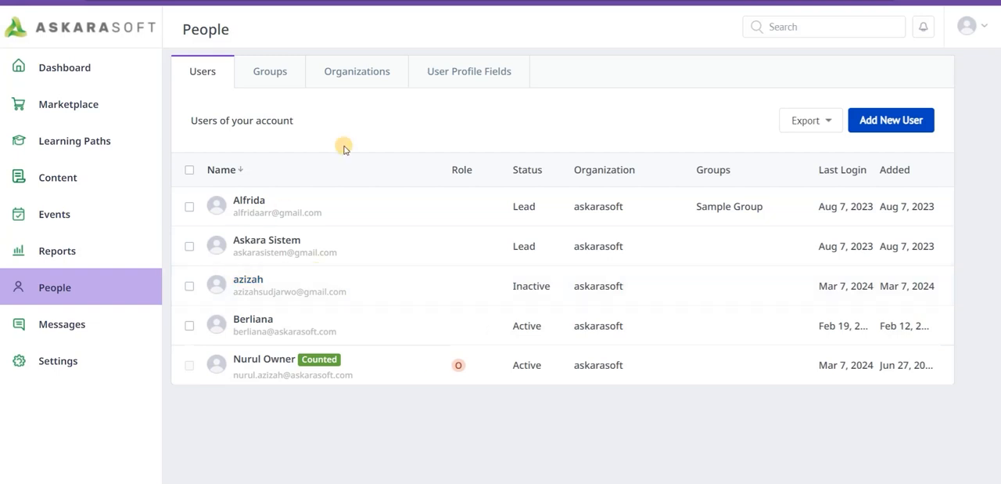
pyautogui.click(274, 79)
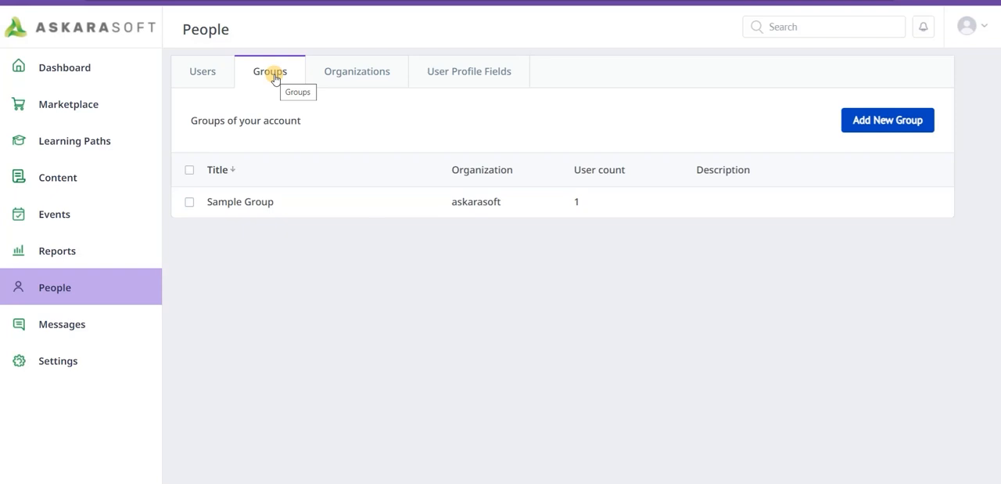
pyautogui.click(342, 79)
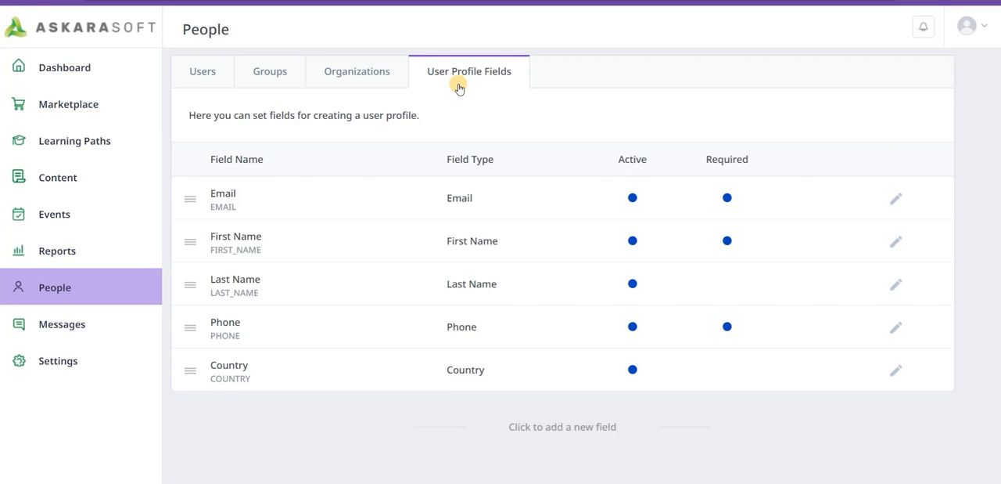
pyautogui.click(218, 86)
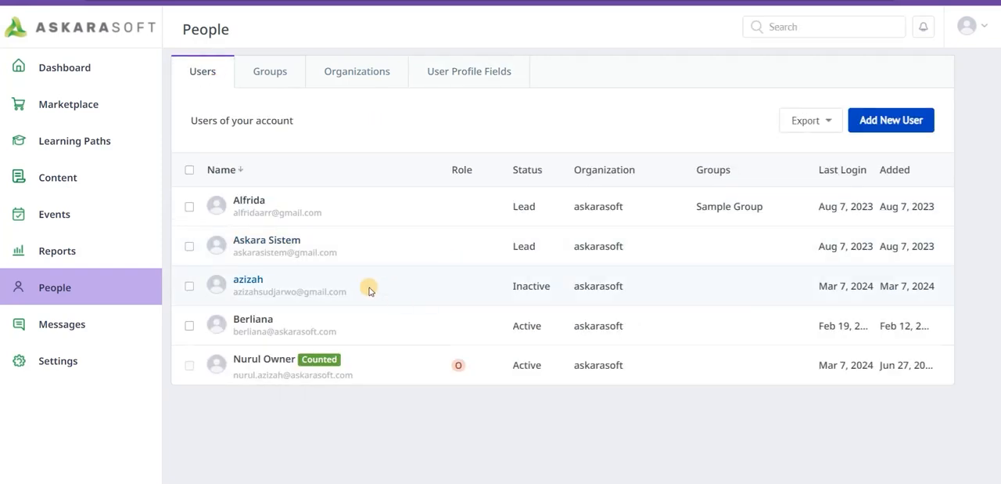
# - Open the inactive user's profile, switch the status from Inactive to Lead and save the user
pyautogui.click(262, 284)
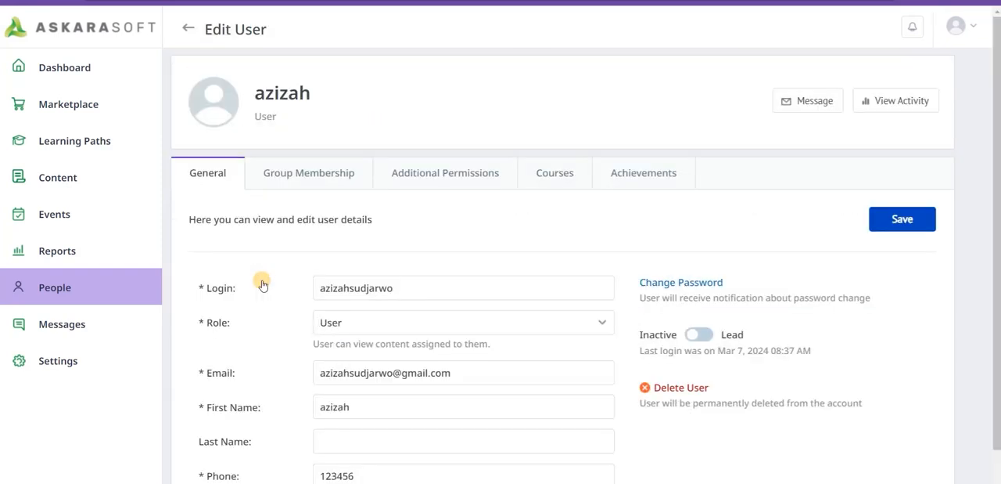
pyautogui.scroll(-1, 476, 306)
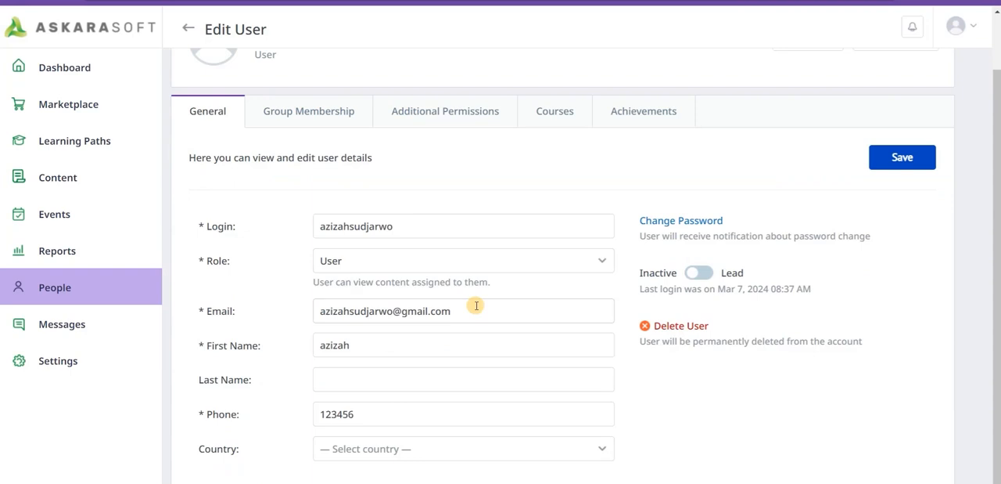
pyautogui.click(699, 273)
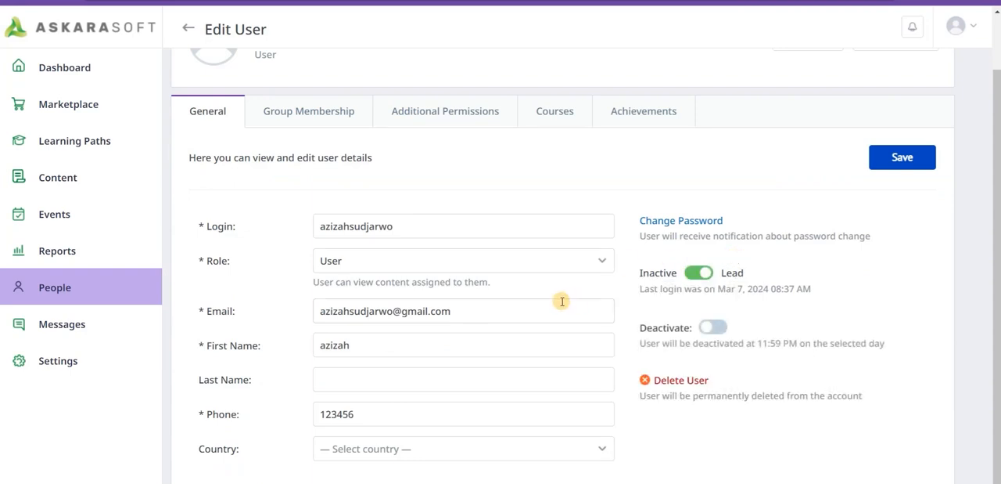
pyautogui.click(903, 167)
pyautogui.scroll(1, 773, 333)
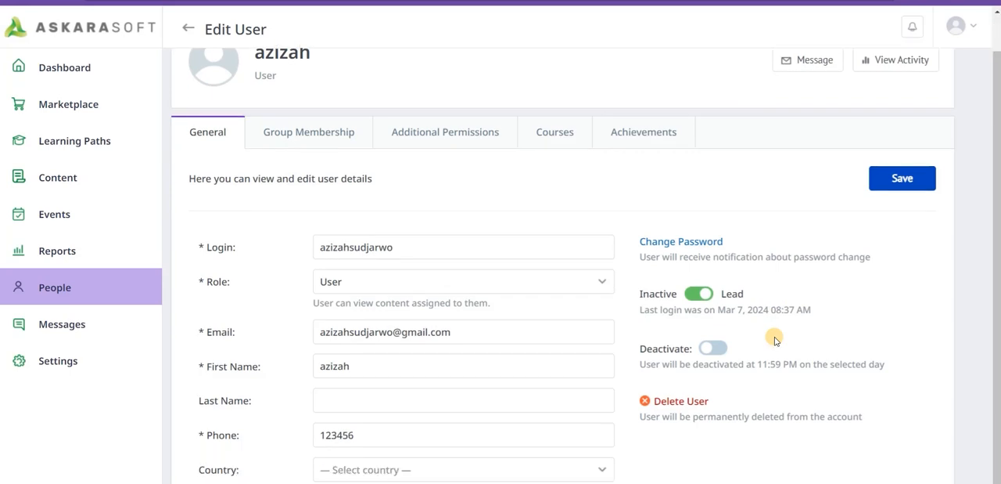
pyautogui.scroll(1, 775, 336)
pyautogui.scroll(-1, 533, 317)
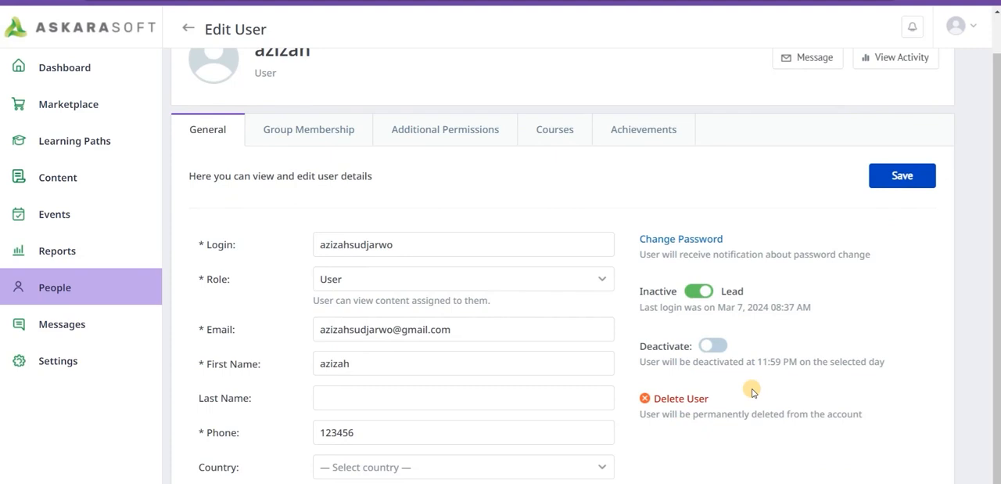
pyautogui.scroll(-1, 813, 385)
pyautogui.scroll(2, 816, 384)
pyautogui.click(889, 202)
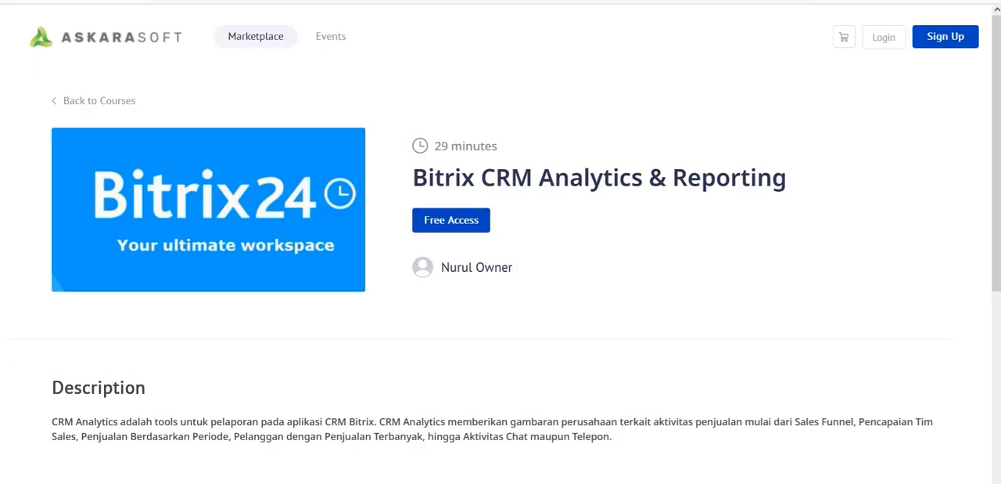
# - Switch to the public Bitrix CRM Analytics & Reporting course page and log in to the learner account
pyautogui.hotkey('ctrl', 'l')
pyautogui.press('Escape')
pyautogui.click(891, 39)
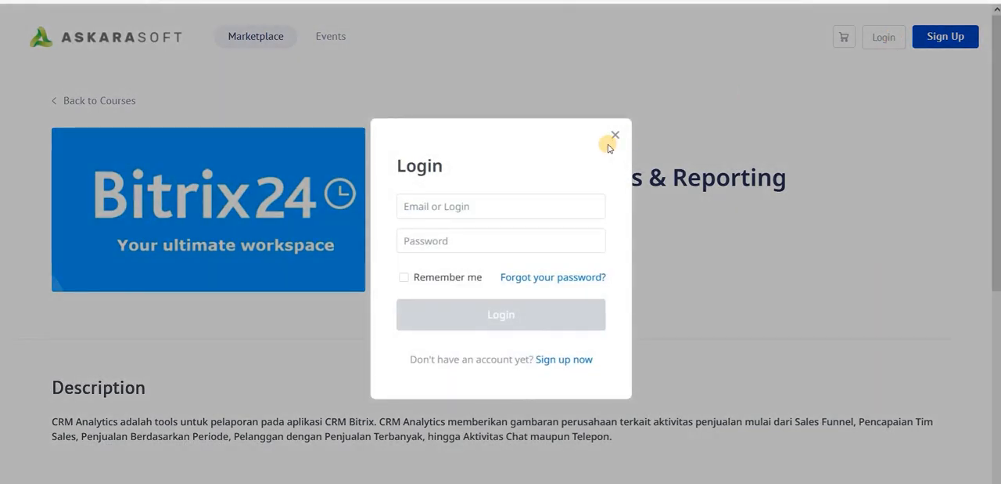
pyautogui.click(608, 144)
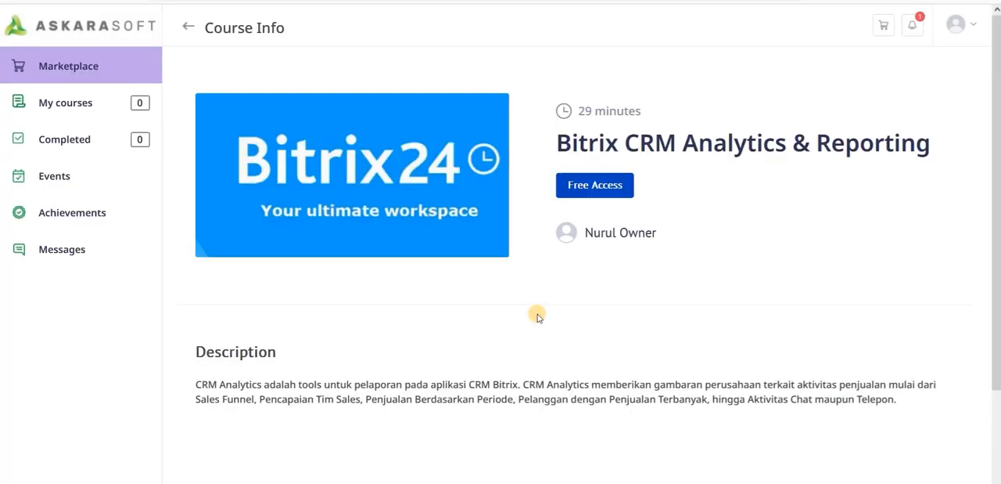
# - Return from the course info page to the marketplace home and look through the full course catalog
pyautogui.click(102, 33)
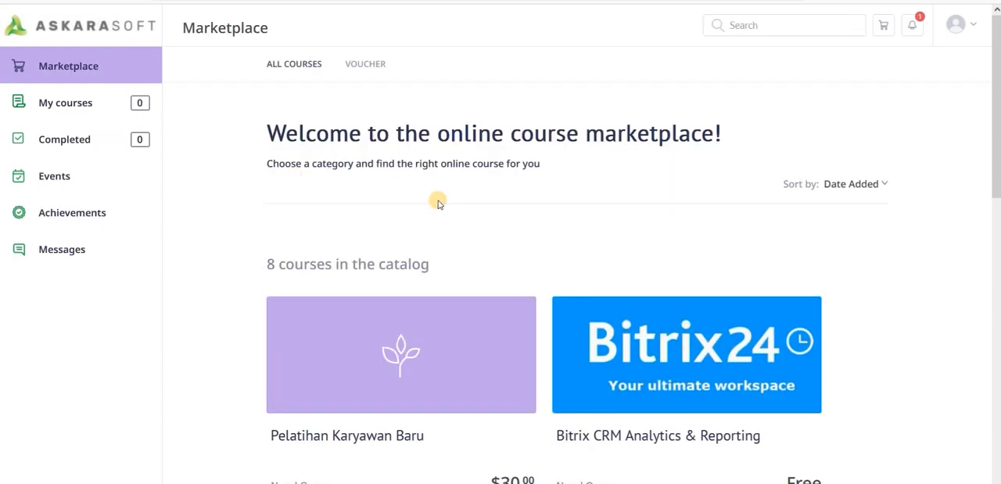
pyautogui.scroll(-5, 523, 234)
pyautogui.scroll(-5, 523, 234)
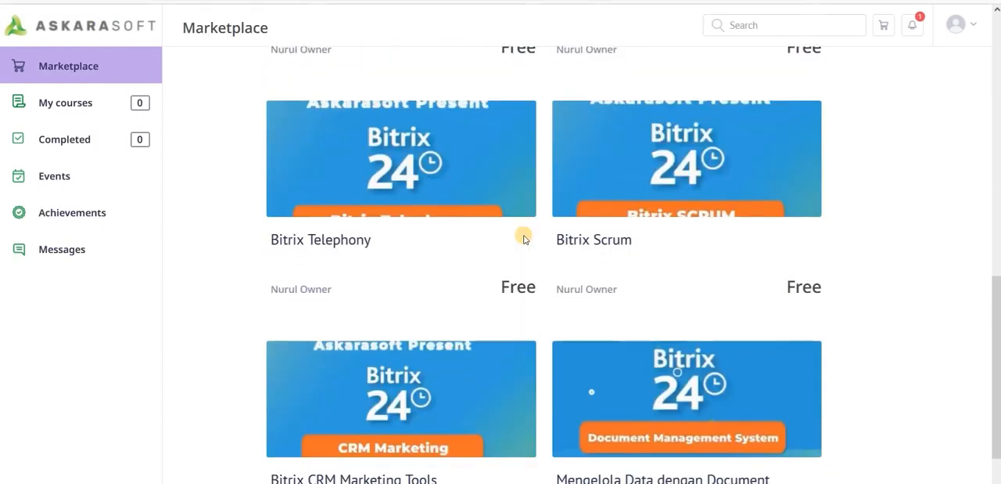
pyautogui.scroll(10, 523, 234)
pyautogui.scroll(1, 523, 238)
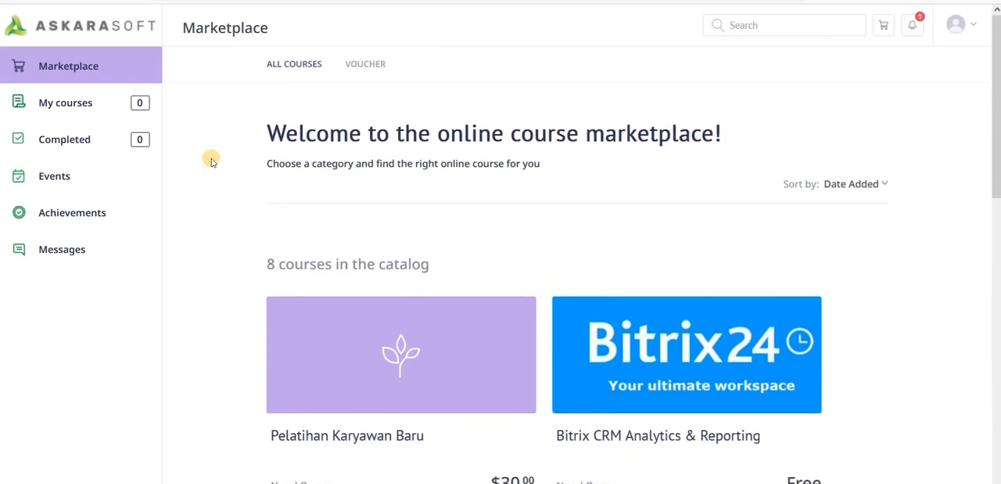
# - Review the learner's My courses, Completed, Events, Achievements and Messages pages, then return to the marketplace
pyautogui.click(87, 113)
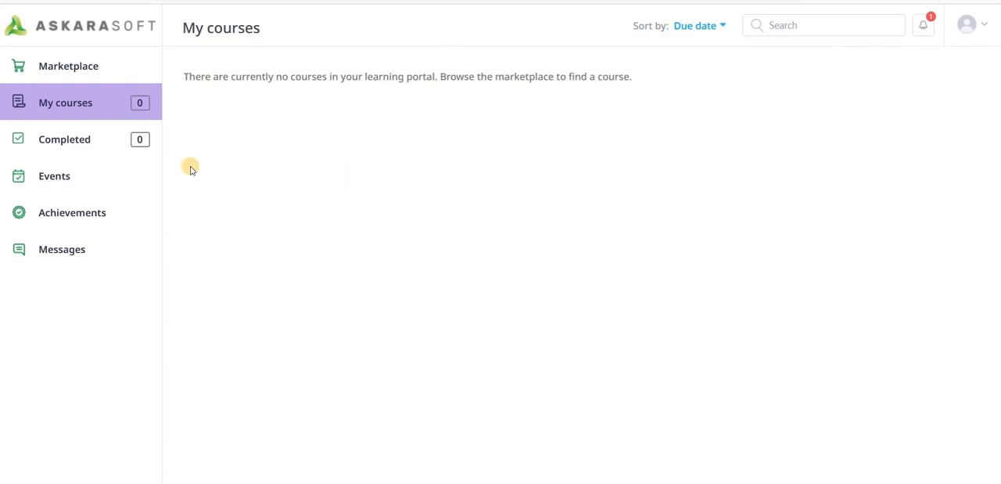
pyautogui.click(90, 149)
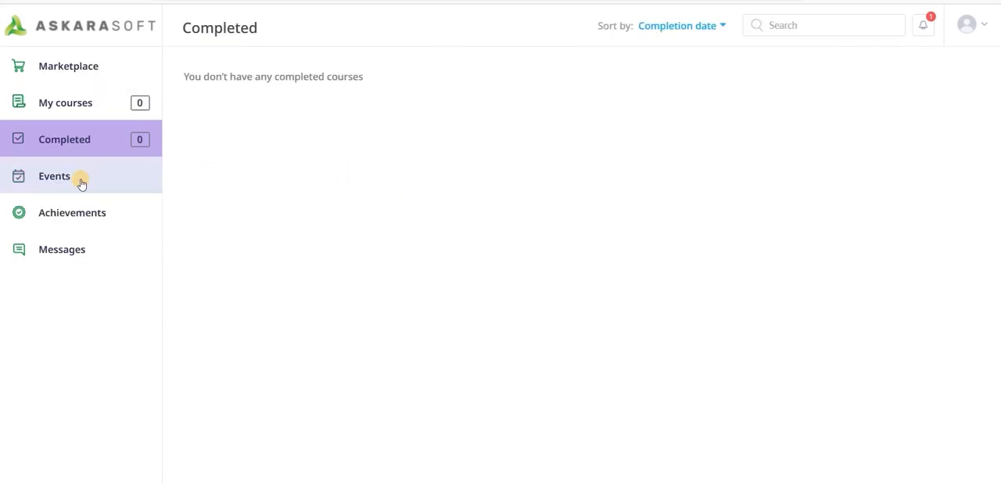
pyautogui.click(82, 182)
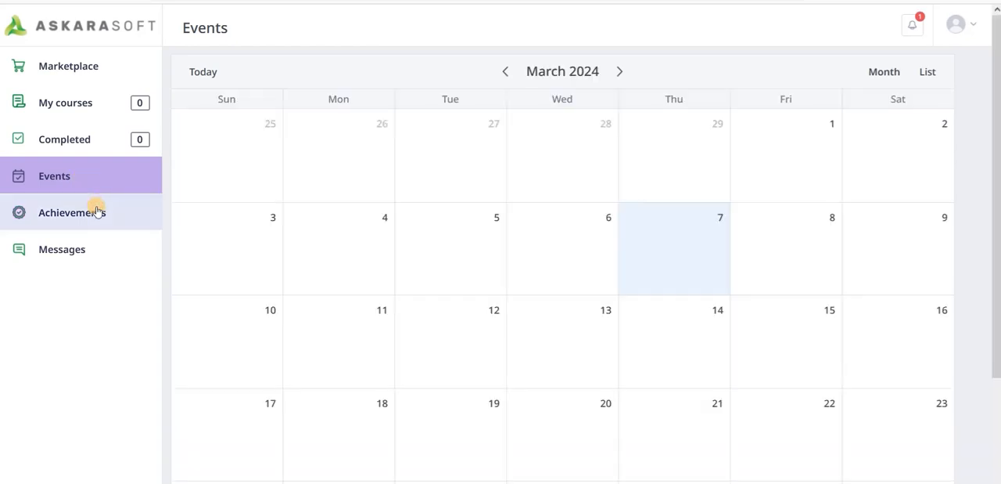
pyautogui.click(97, 212)
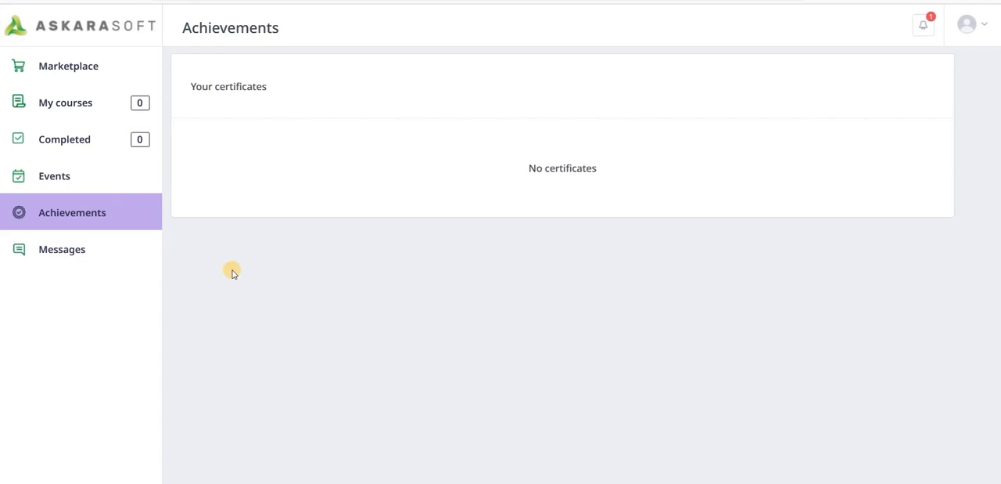
pyautogui.click(108, 257)
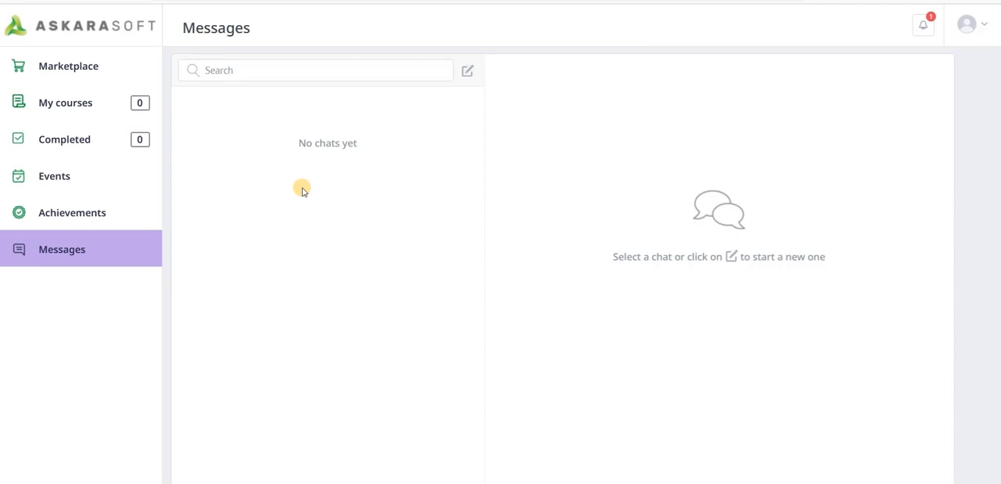
pyautogui.click(124, 78)
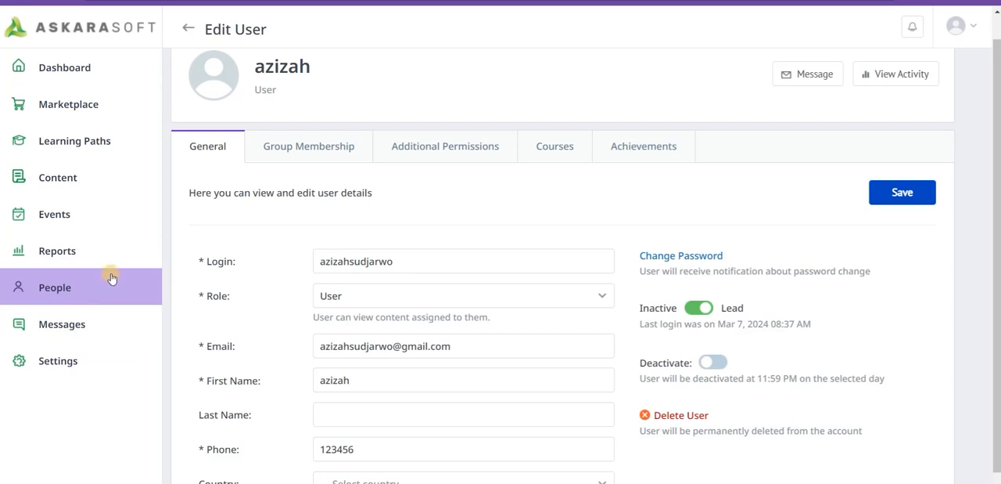
# - Switch to the administrator's Content list, examine the File upload form and other course types that can be added, and look through the existing courses
pyautogui.click(115, 186)
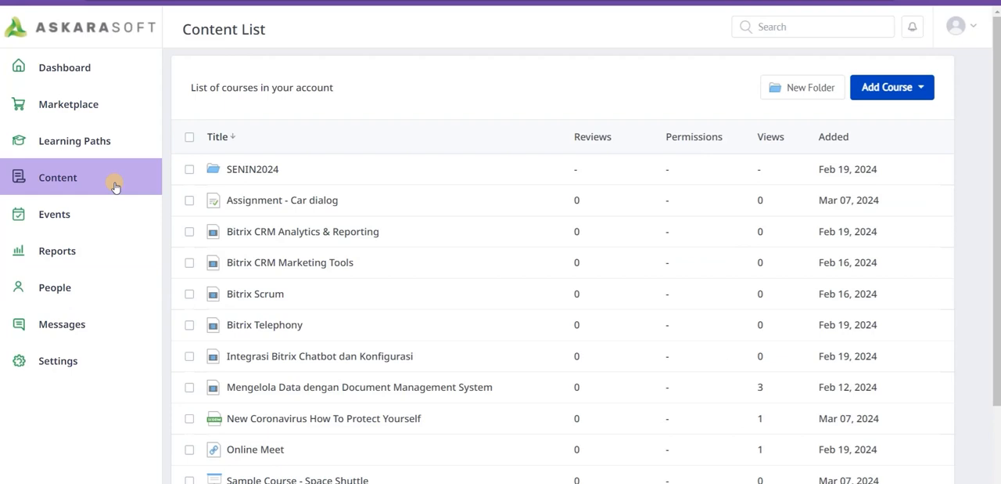
pyautogui.click(923, 89)
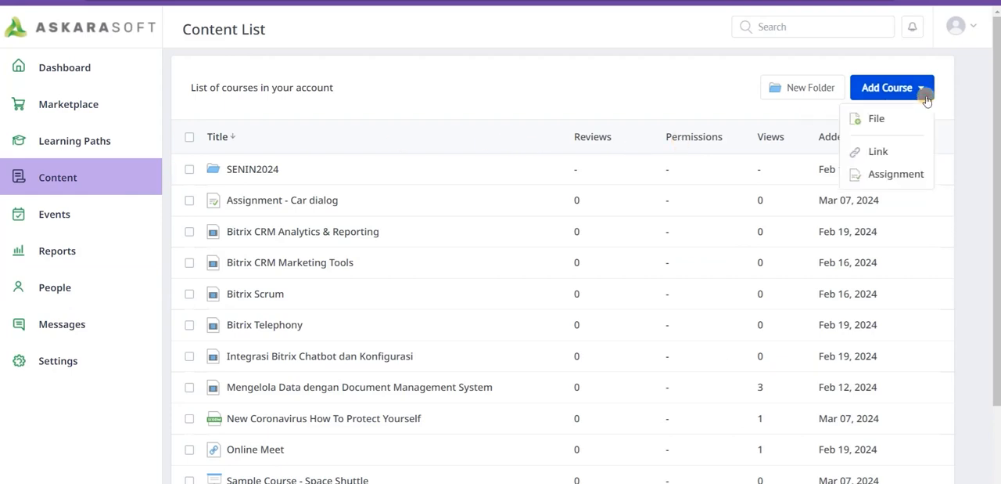
pyautogui.click(889, 119)
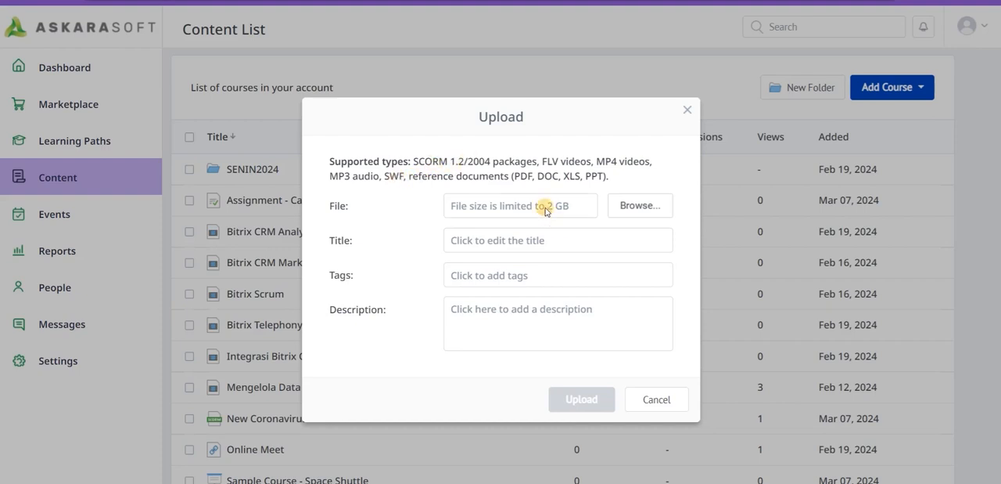
pyautogui.click(686, 112)
pyautogui.click(923, 89)
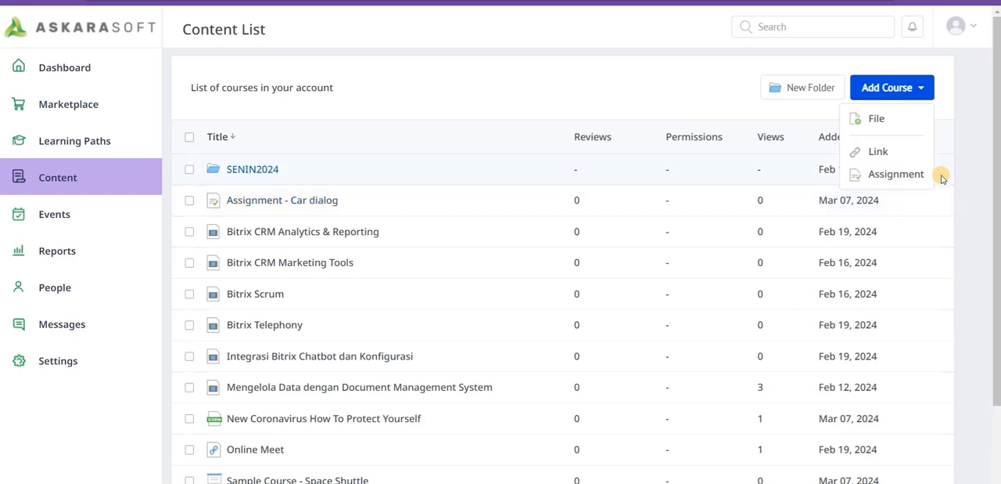
pyautogui.click(958, 163)
pyautogui.scroll(-1, 516, 286)
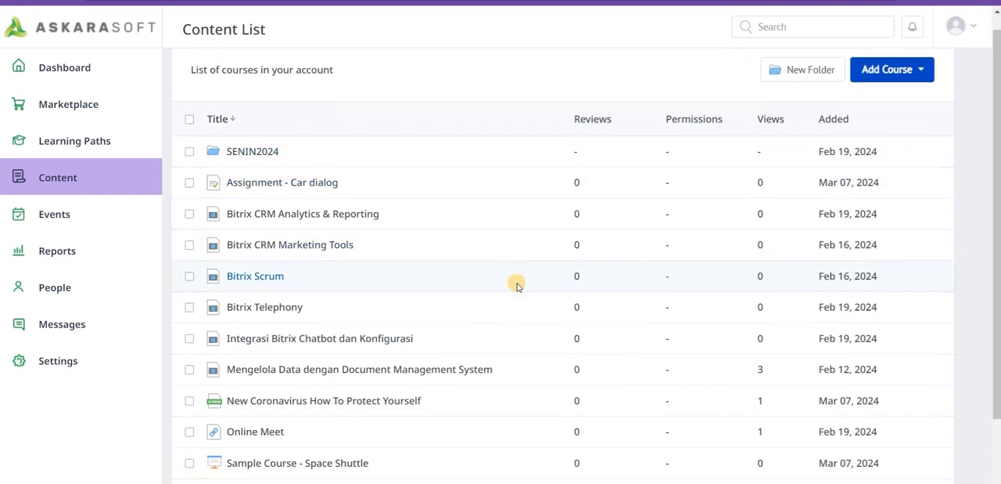
pyautogui.scroll(1, 517, 286)
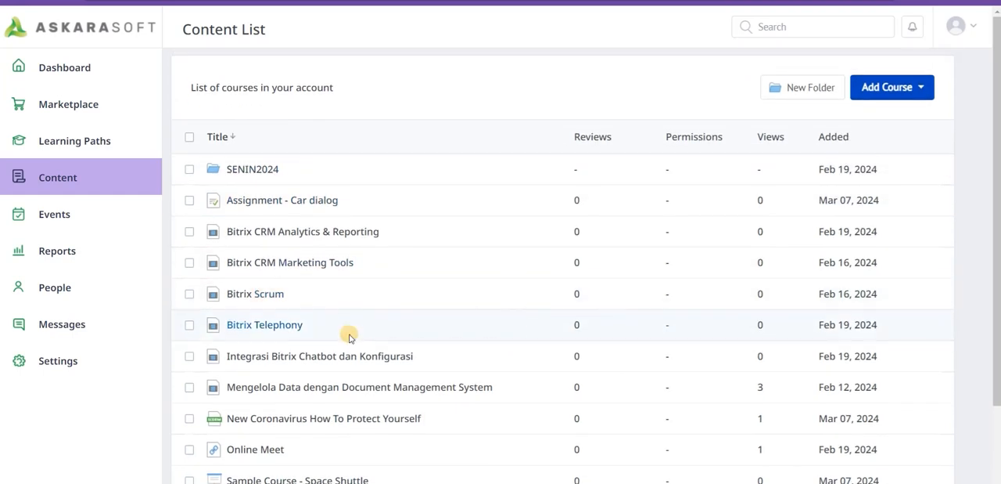
pyautogui.scroll(-3, 373, 288)
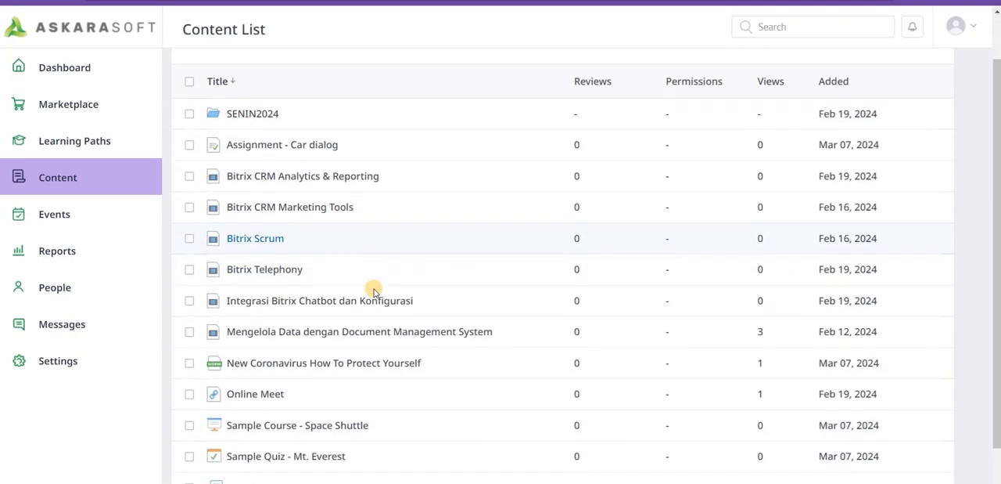
# - Create a new learning path titled "Sales Module" and open it for management
pyautogui.click(103, 141)
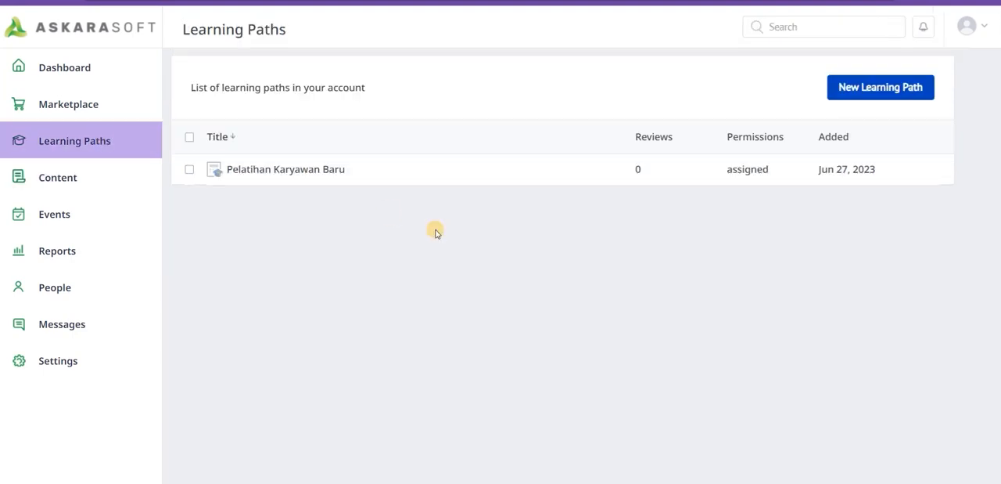
pyautogui.click(870, 89)
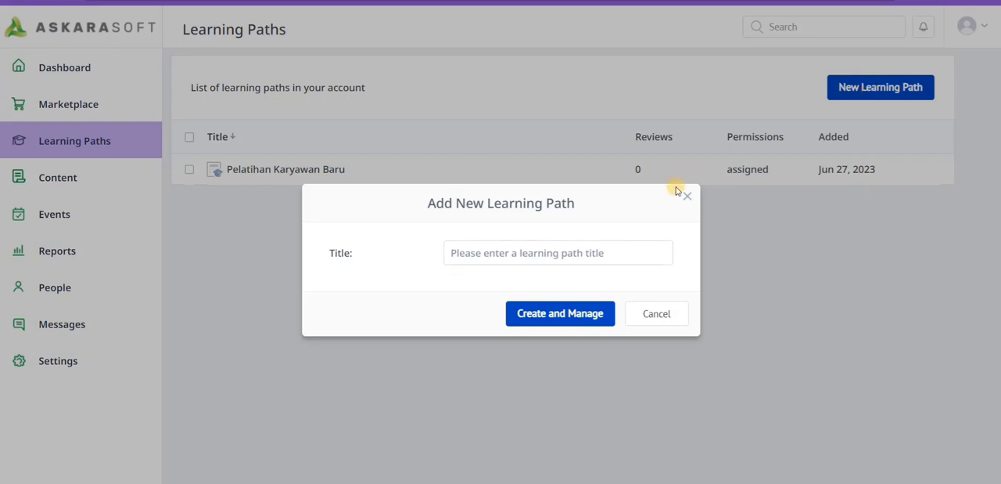
pyautogui.click(548, 249)
pyautogui.write('Sales Module')
pyautogui.click(550, 312)
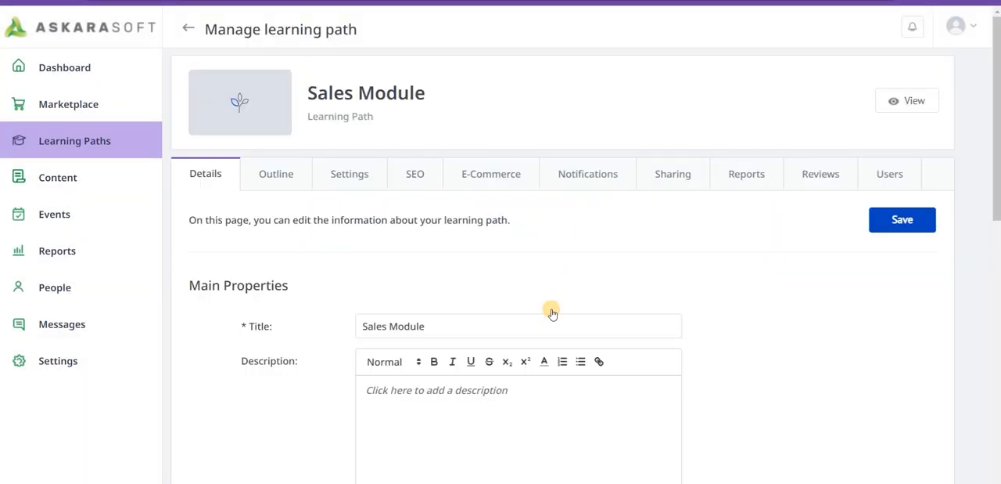
# - Paste the car salesman test-drive scenario text as the Sales Module description, review the remaining details and save them
pyautogui.scroll(-1, 489, 253)
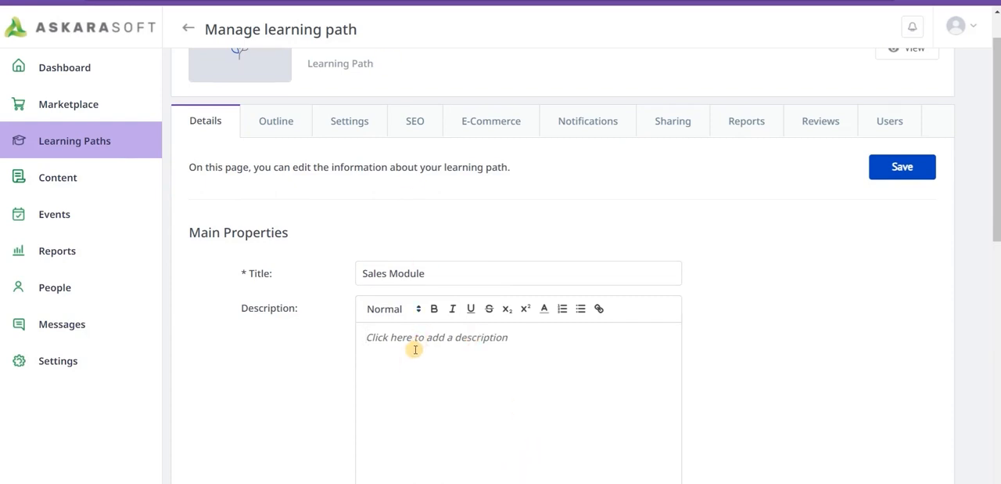
pyautogui.write('You are a car salesman trying to finesse a test drive out of a walk-in customer. See how this scenario created with iSpring TalkMaster challenges you to use tact, know-how, and just a bit of aggressiveness to seal the deal.')
pyautogui.scroll(-4, 720, 284)
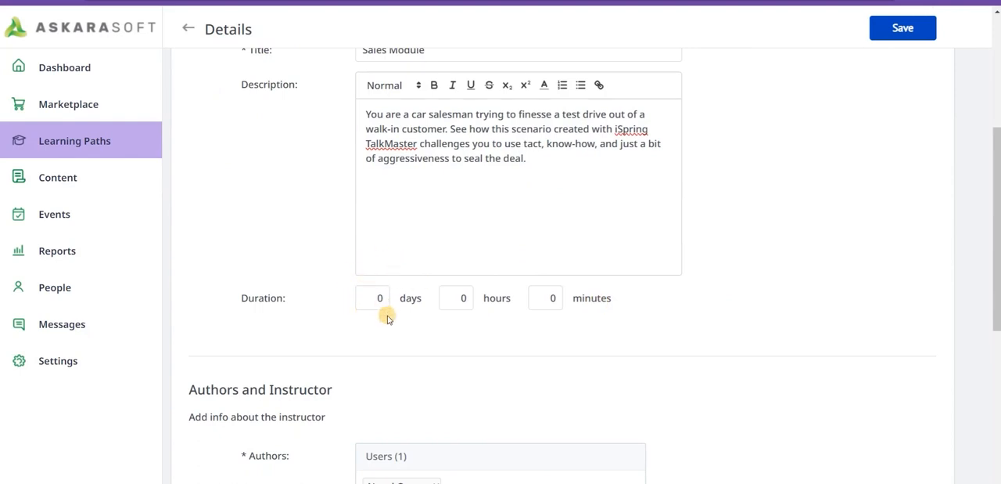
pyautogui.scroll(-7, 388, 317)
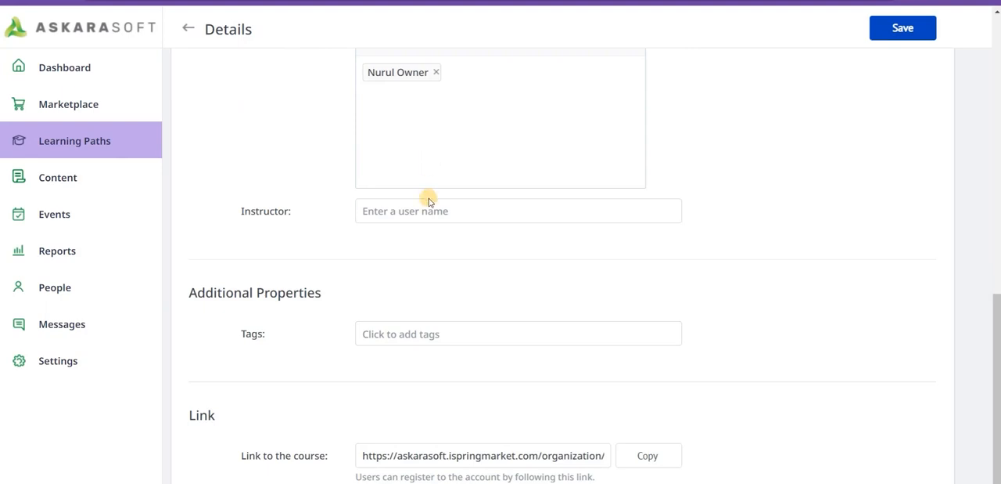
pyautogui.scroll(-1, 418, 238)
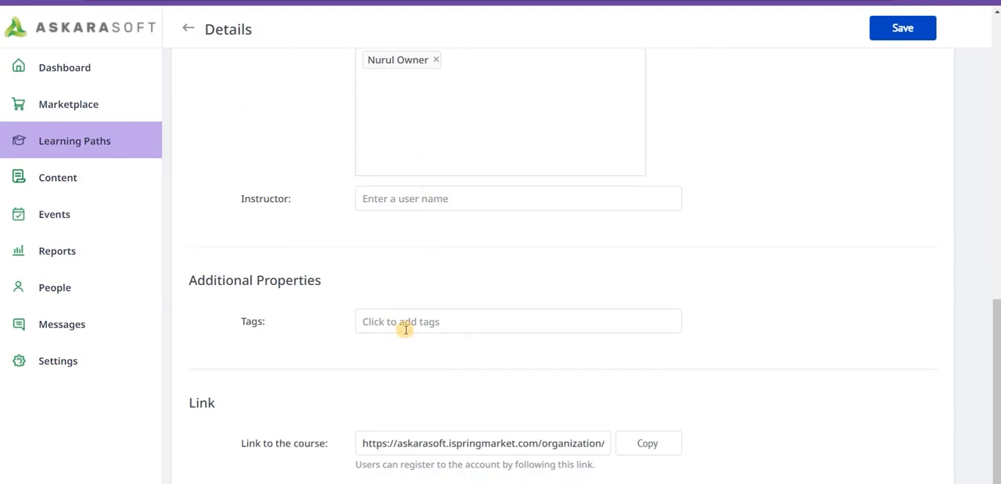
pyautogui.scroll(10, 703, 248)
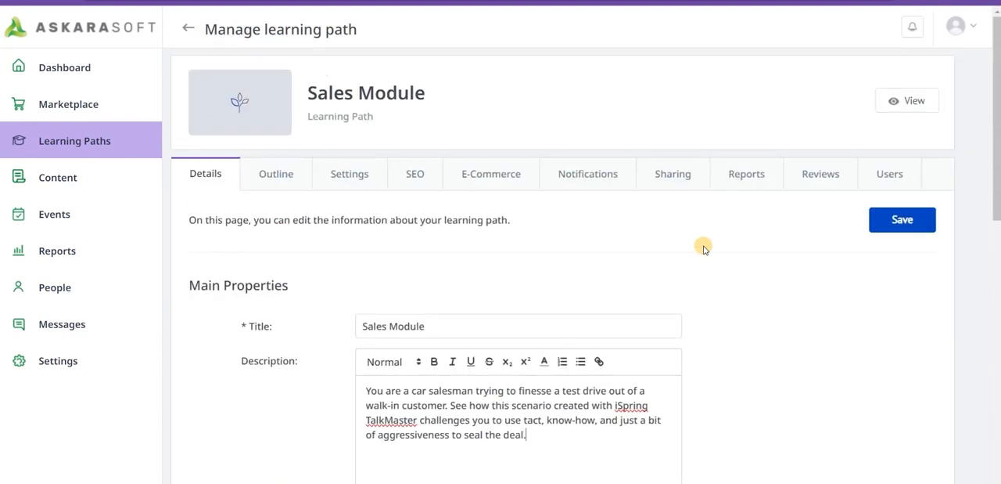
pyautogui.click(896, 219)
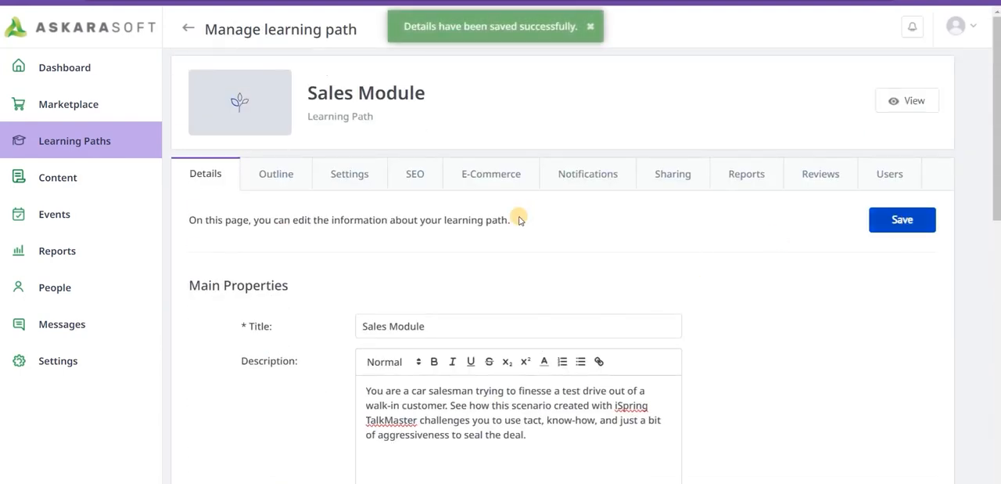
# - Add a chapter titled "Chapter 1" to the outline of the Sales Module learning path and save it
pyautogui.click(290, 174)
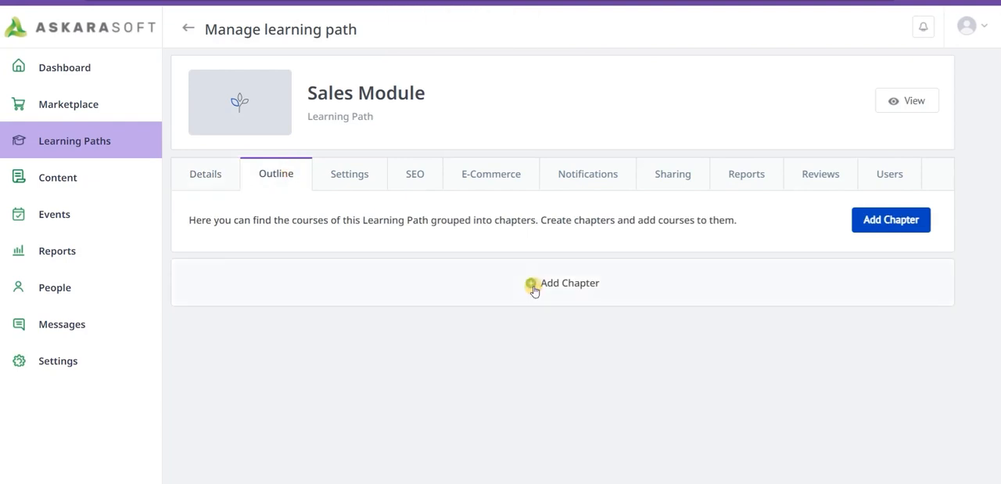
pyautogui.click(533, 283)
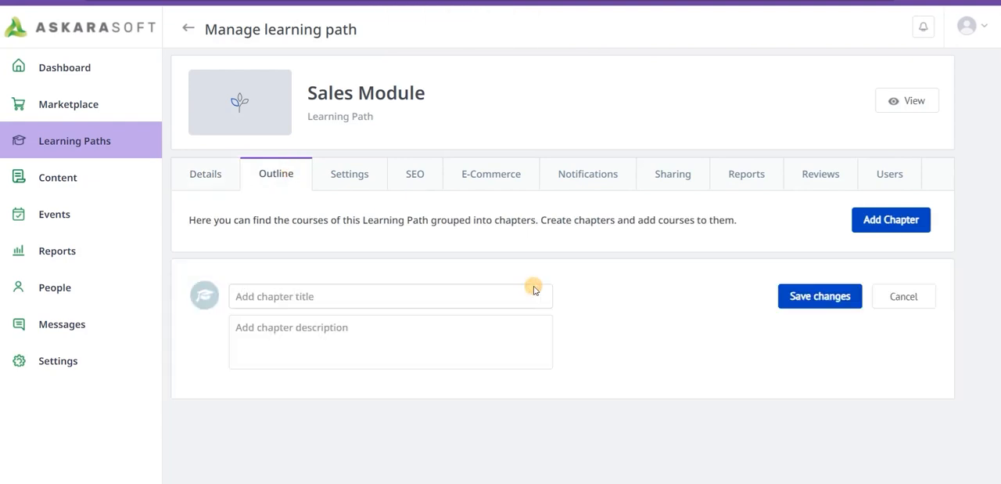
pyautogui.click(492, 298)
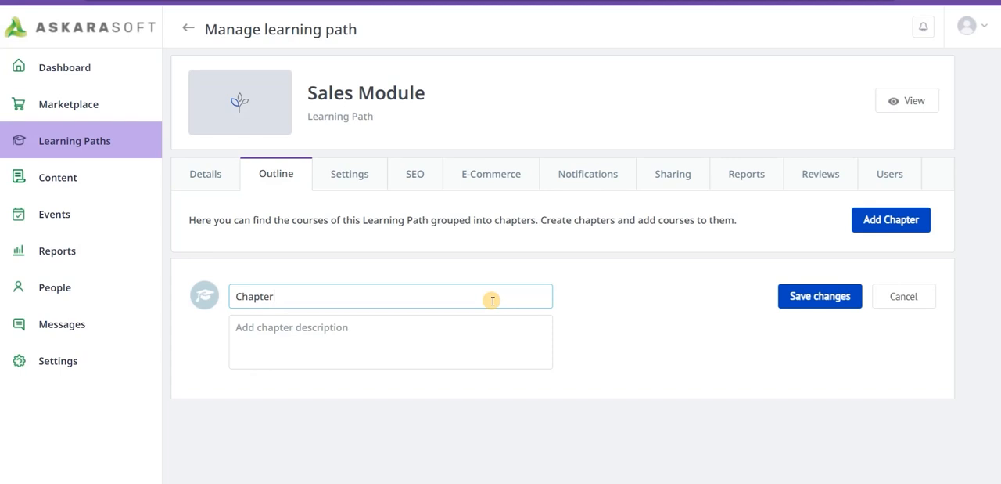
pyautogui.click(795, 295)
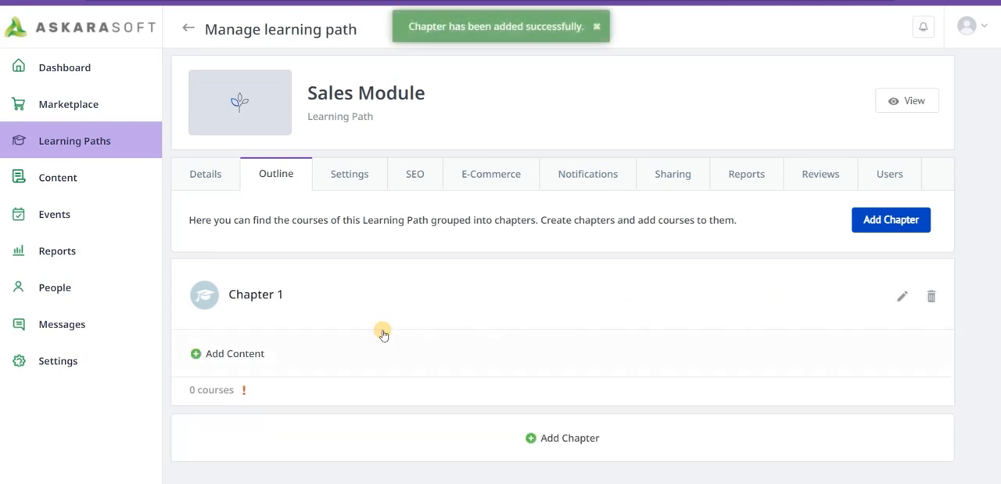
# - Add the course "Sample Simulation - Car Sale Dialog" to Chapter 1
pyautogui.click(196, 353)
pyautogui.scroll(-3, 369, 323)
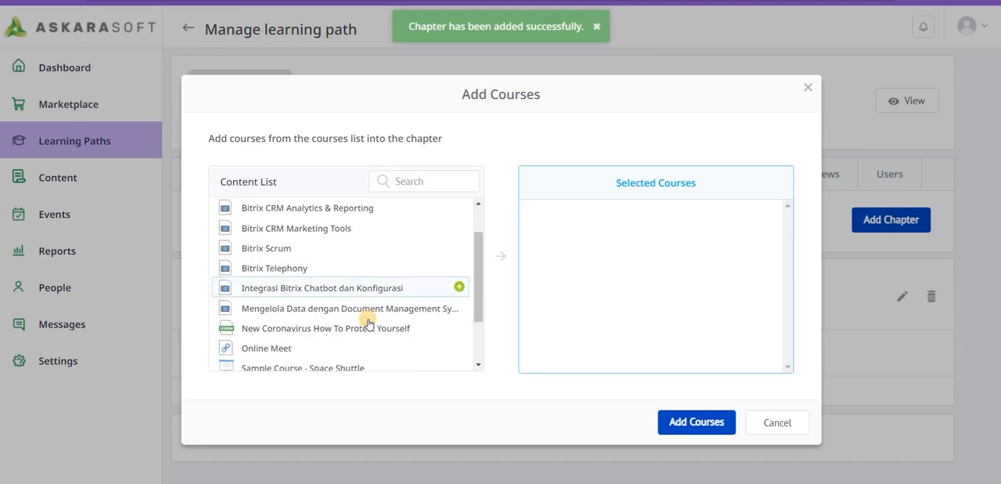
pyautogui.scroll(-1, 368, 322)
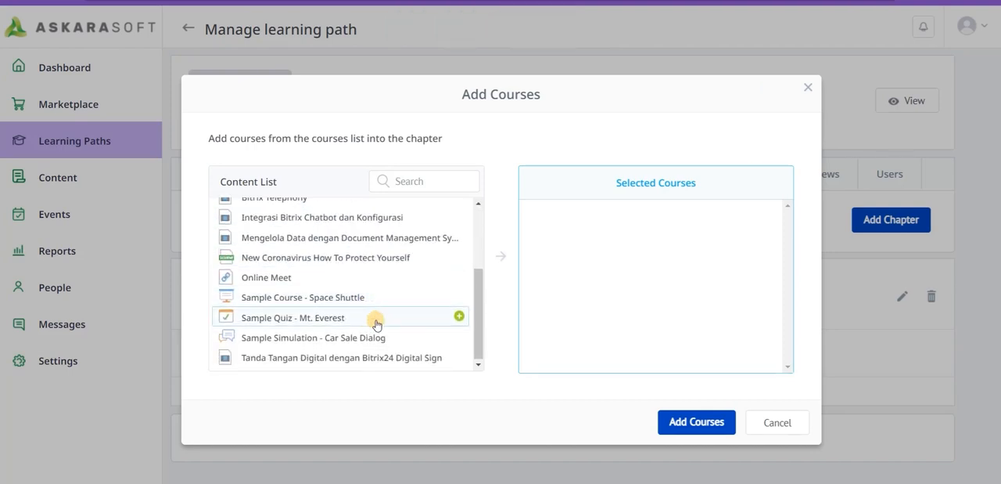
pyautogui.click(376, 338)
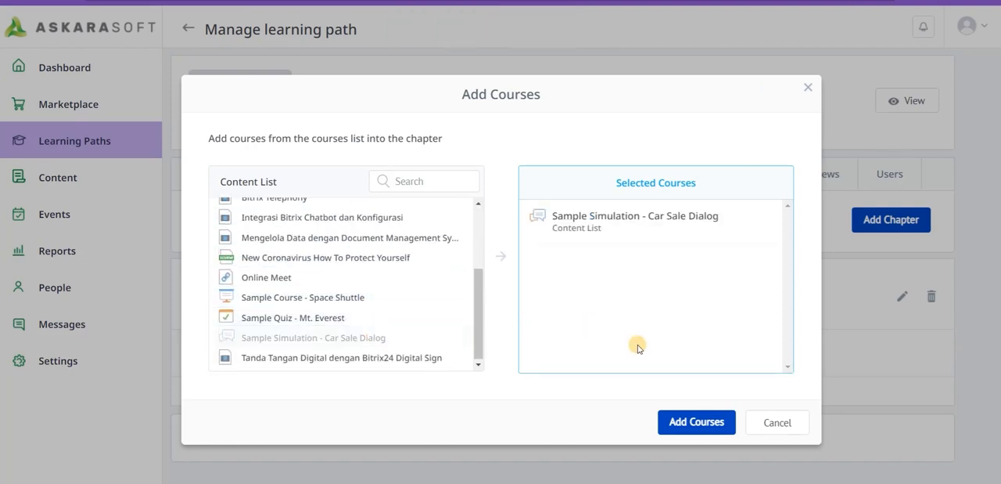
pyautogui.click(676, 421)
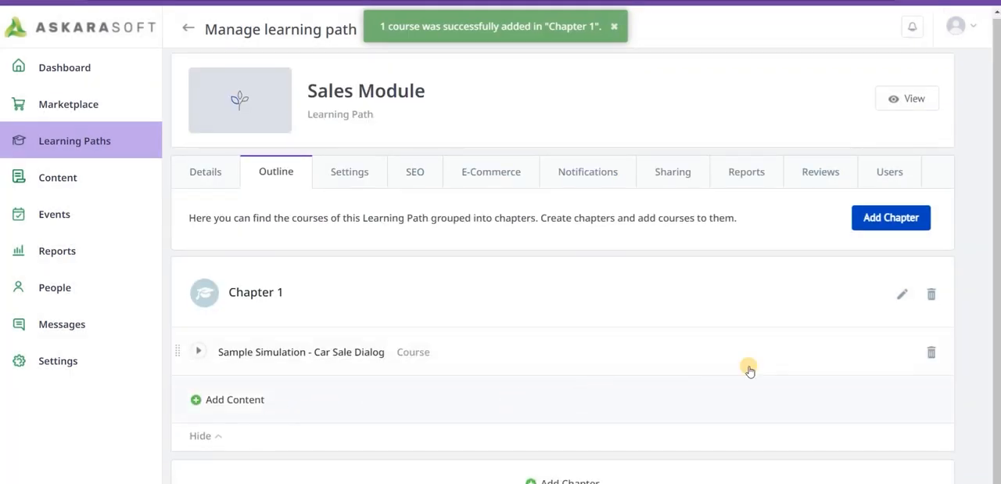
# - Add a chapter titled "Chapter 2" to the Sales Module outline and add the assignment "Assignment - Car dialog" to it
pyautogui.click(889, 219)
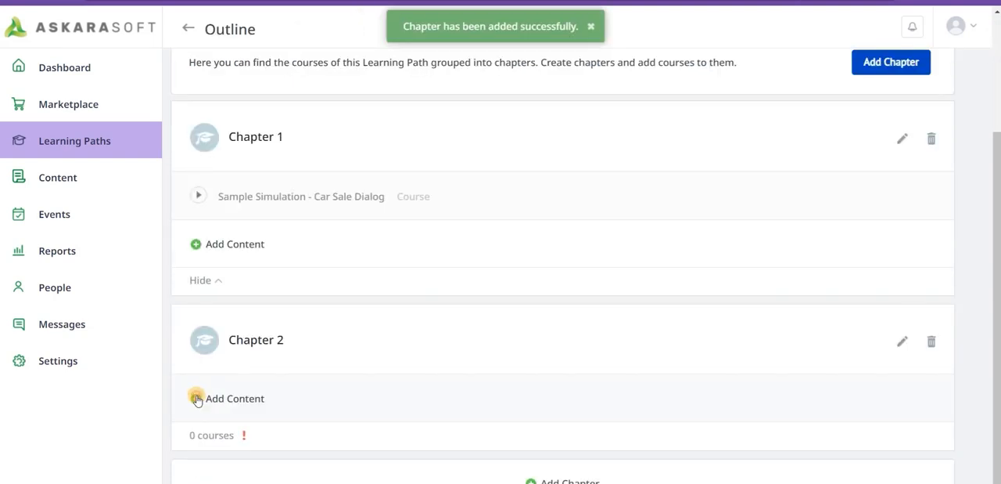
pyautogui.click(197, 397)
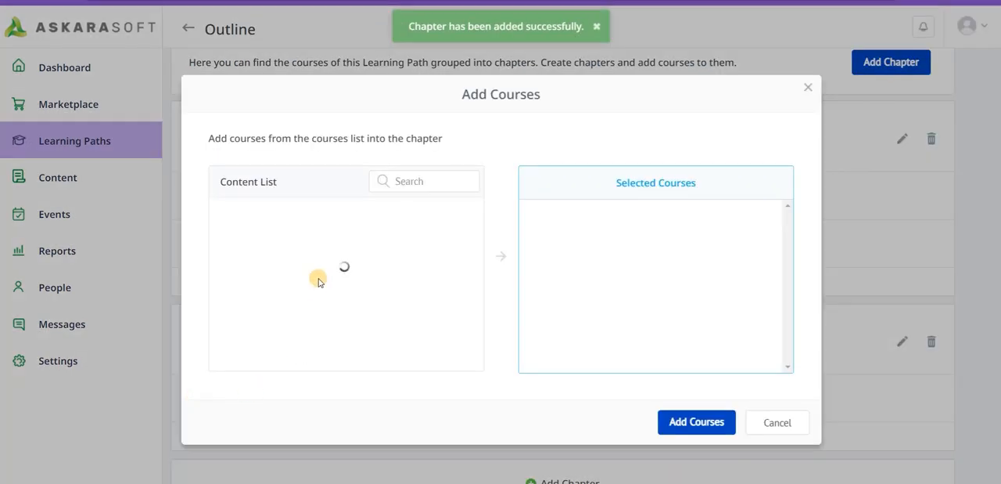
pyautogui.click(295, 236)
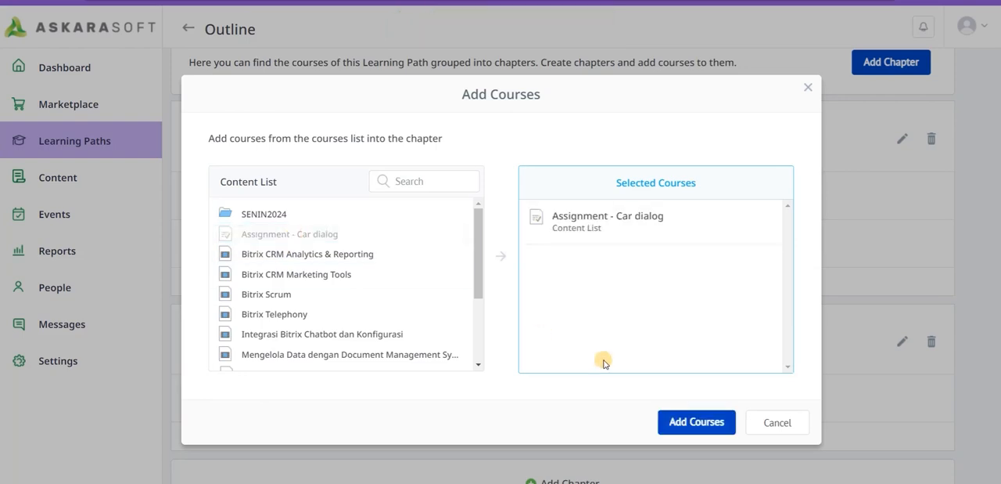
pyautogui.click(676, 422)
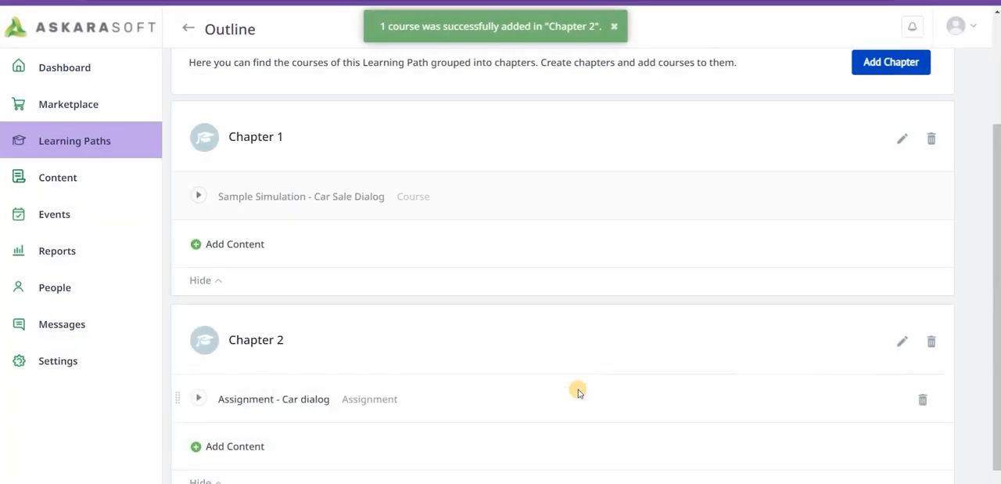
# - Check the due date options in the learning path's settings and set the chapter completion order to Sequential
pyautogui.scroll(-1, 579, 389)
pyautogui.scroll(2, 487, 338)
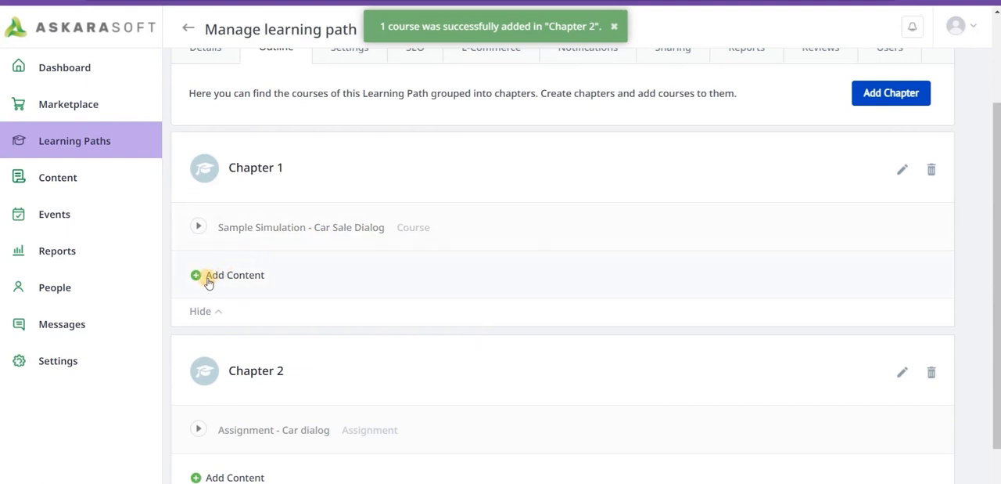
pyautogui.scroll(-2, 639, 287)
pyautogui.scroll(5, 640, 287)
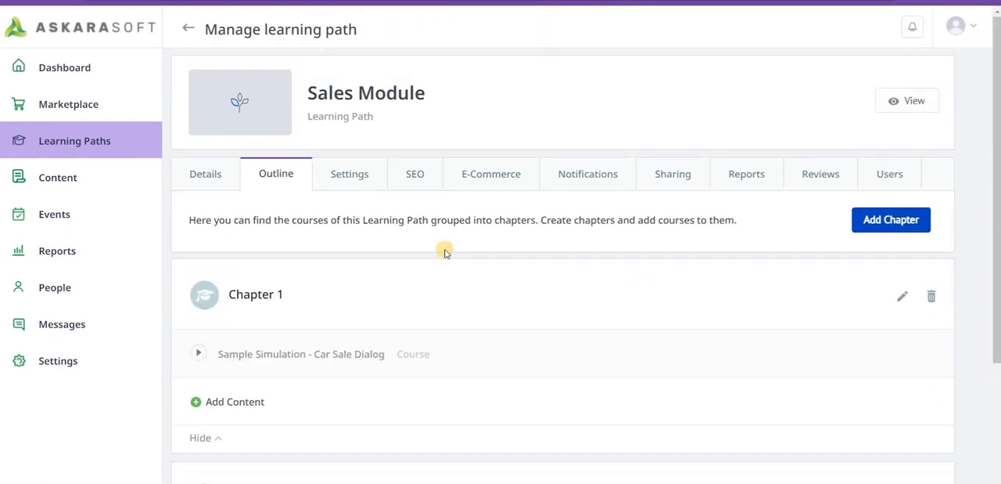
pyautogui.click(343, 181)
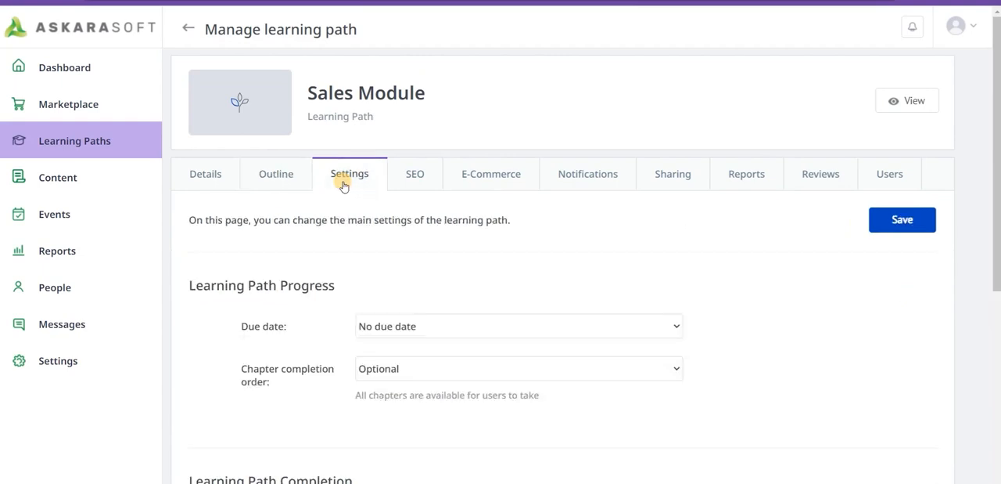
pyautogui.scroll(-1, 446, 262)
pyautogui.click(493, 236)
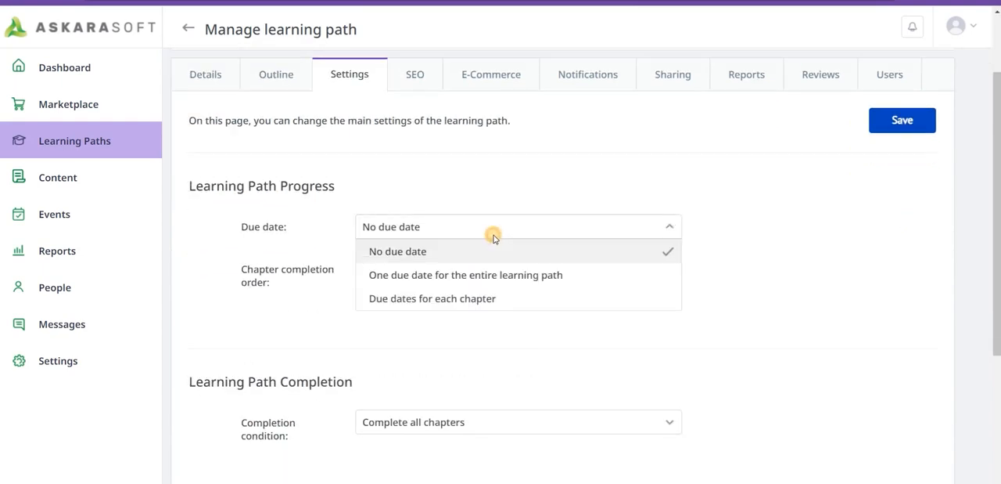
pyautogui.click(493, 237)
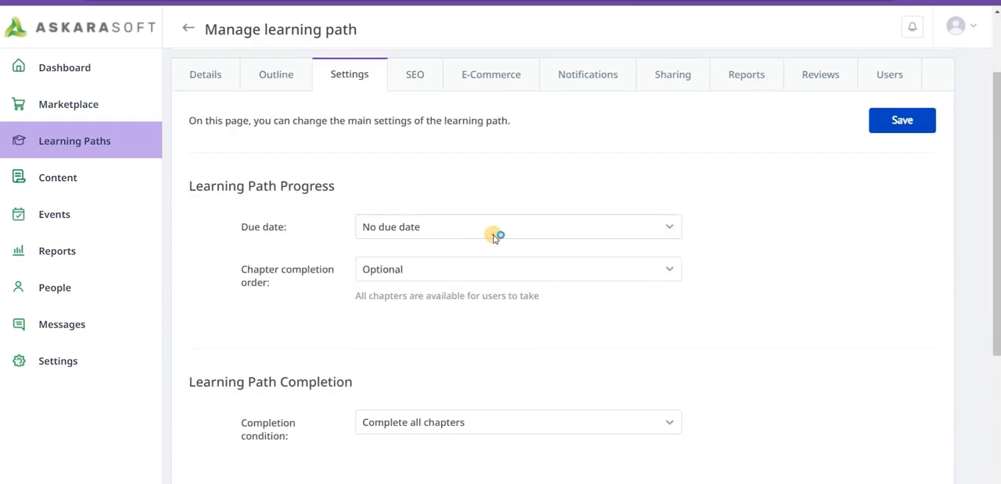
pyautogui.click(471, 269)
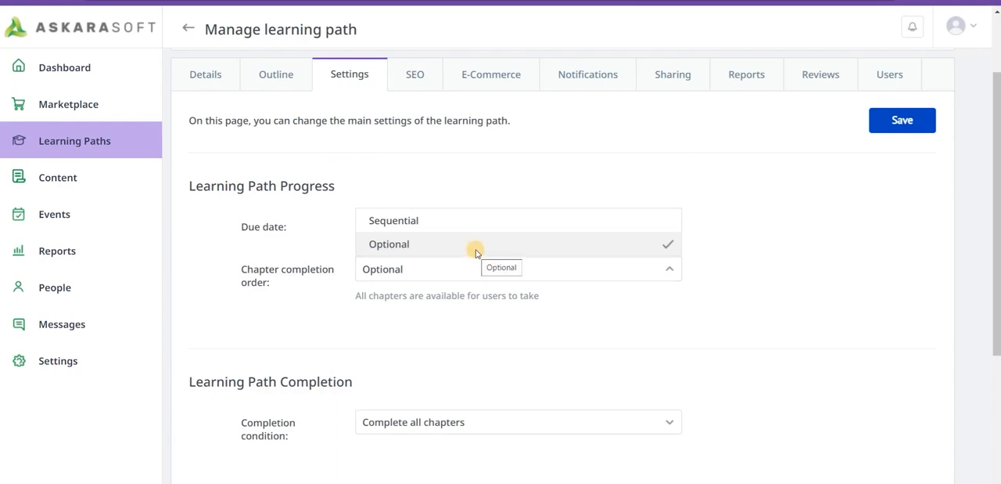
pyautogui.click(622, 225)
# - Examine the learning path's completion condition options and its auto-numbering settings
pyautogui.scroll(-2, 787, 321)
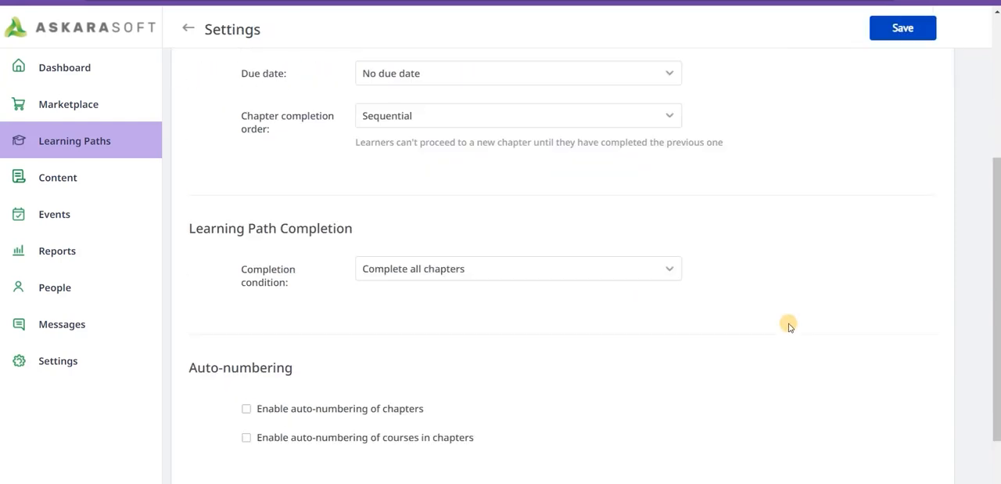
pyautogui.click(470, 264)
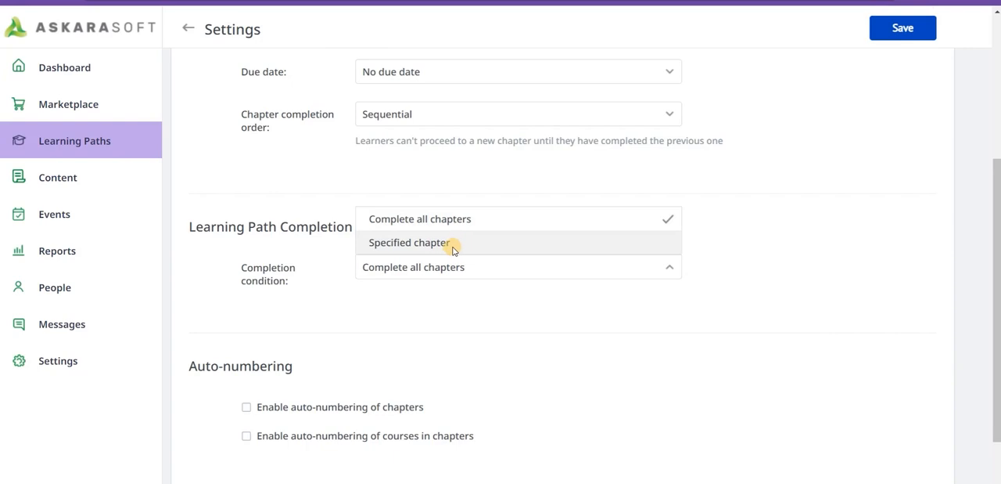
pyautogui.moveTo(510, 316); pyautogui.dragTo(527, 390)
pyautogui.scroll(-2, 528, 389)
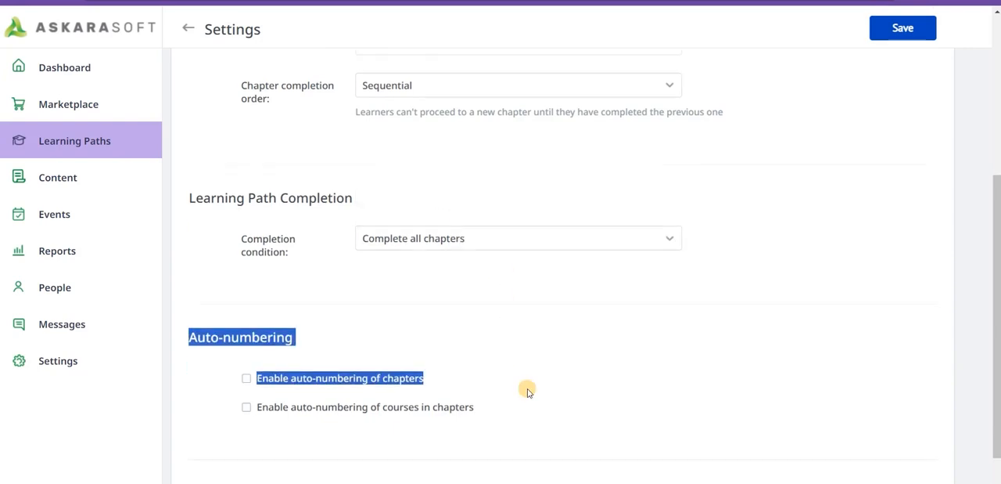
pyautogui.click(574, 361)
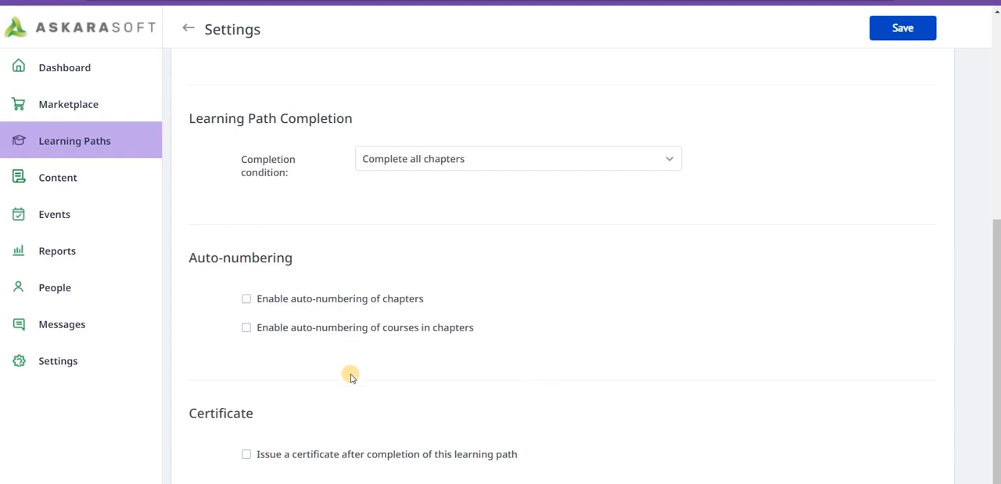
# - Enable issuing a certificate after completion of the learning path and save the settings
pyautogui.click(246, 455)
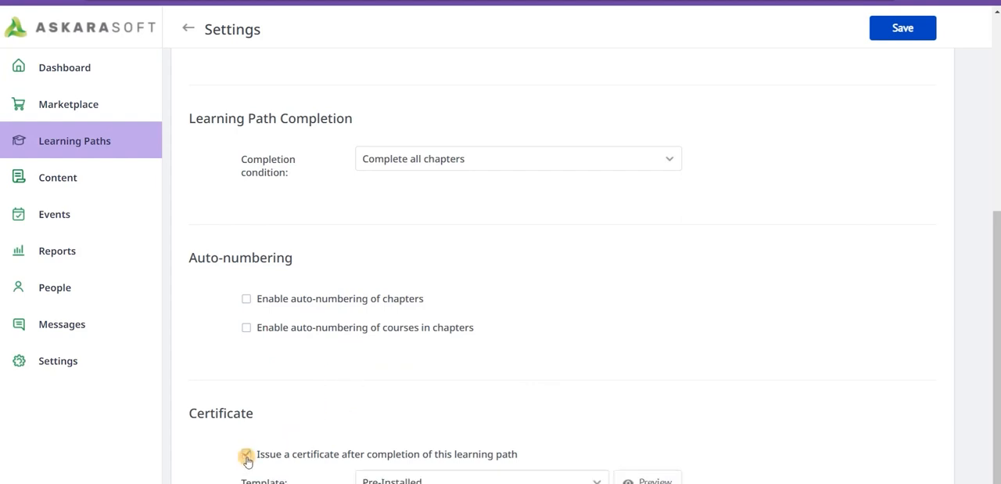
pyautogui.scroll(-1, 572, 366)
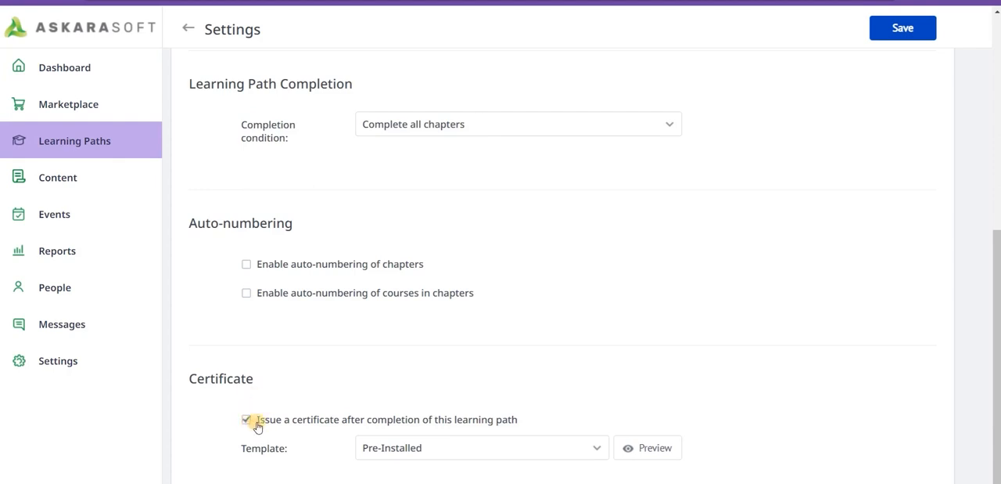
pyautogui.scroll(5, 671, 290)
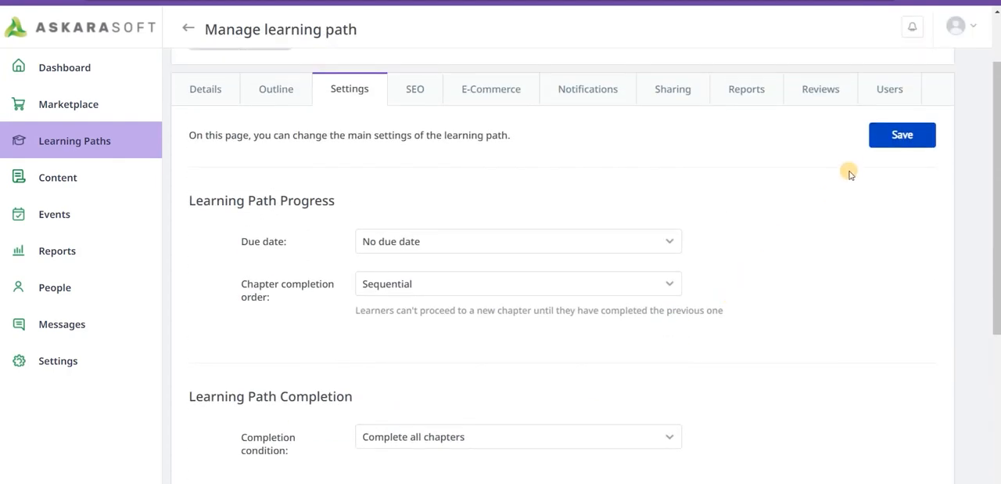
pyautogui.click(894, 136)
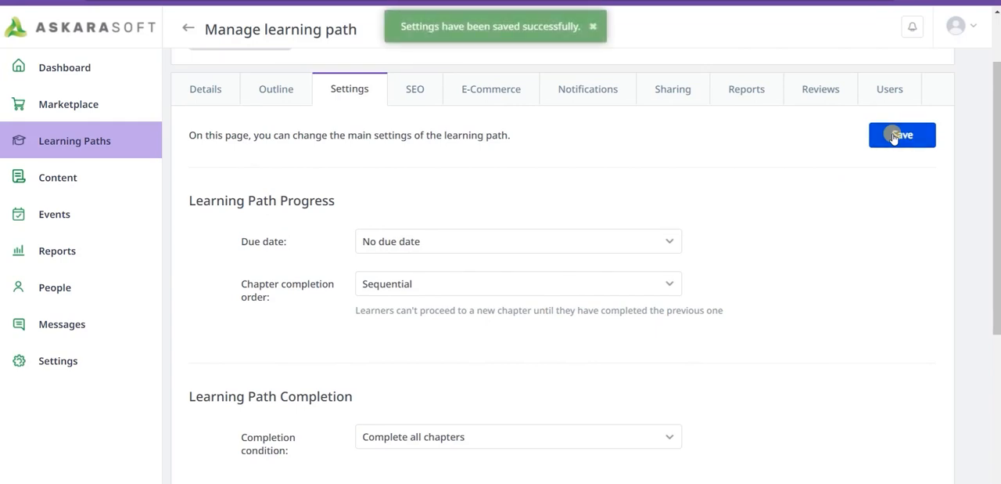
# - Examine the learning path's SEO meta-title, meta-description and meta-keywords
pyautogui.scroll(2, 404, 170)
pyautogui.click(409, 172)
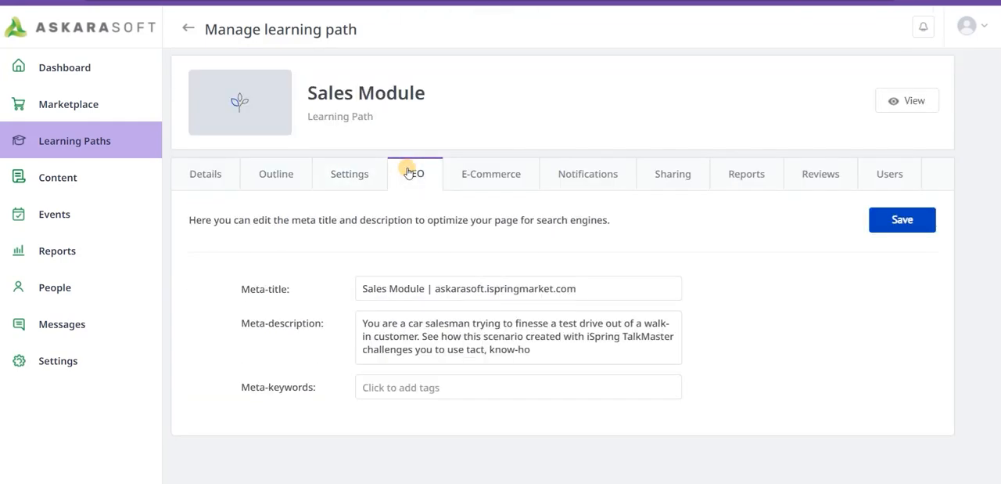
pyautogui.click(441, 390)
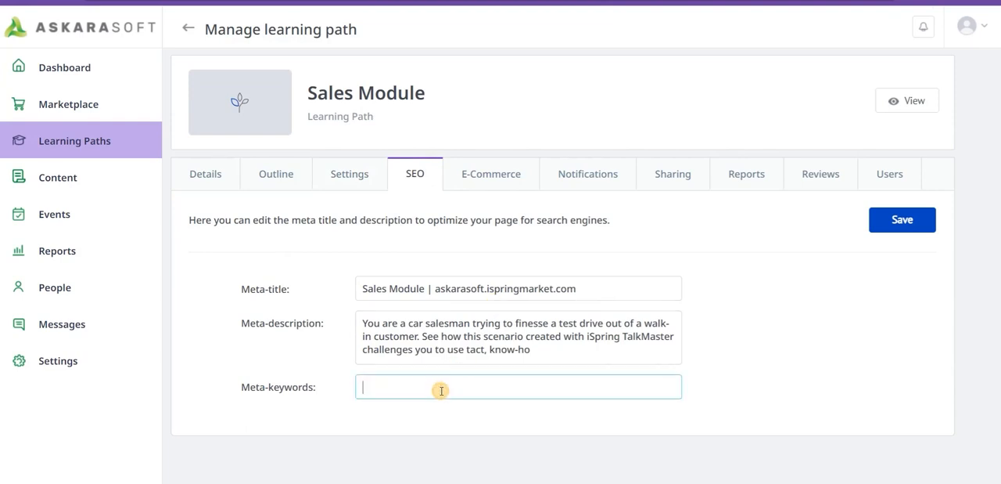
# - Enable adding the Sales Module to the marketplace in its e-commerce settings and check the available categories
pyautogui.click(505, 174)
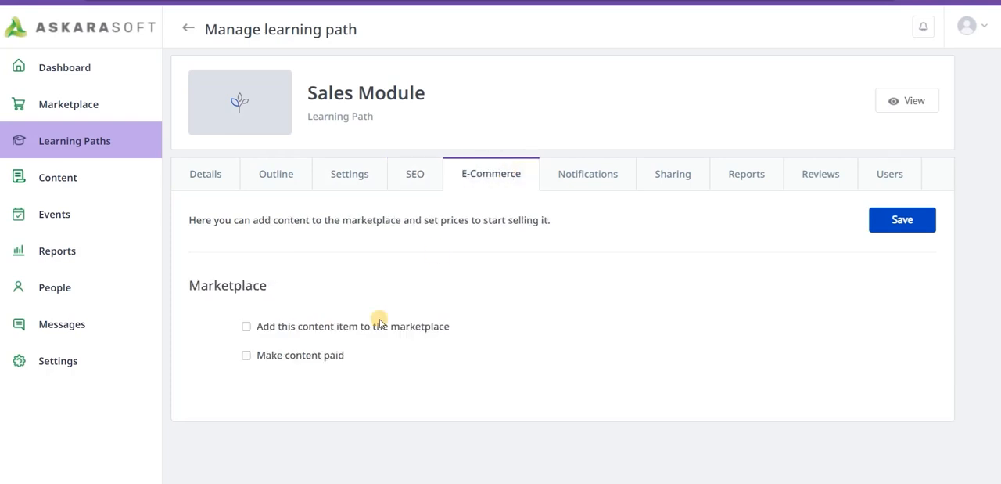
pyautogui.click(247, 327)
pyautogui.scroll(-1, 436, 321)
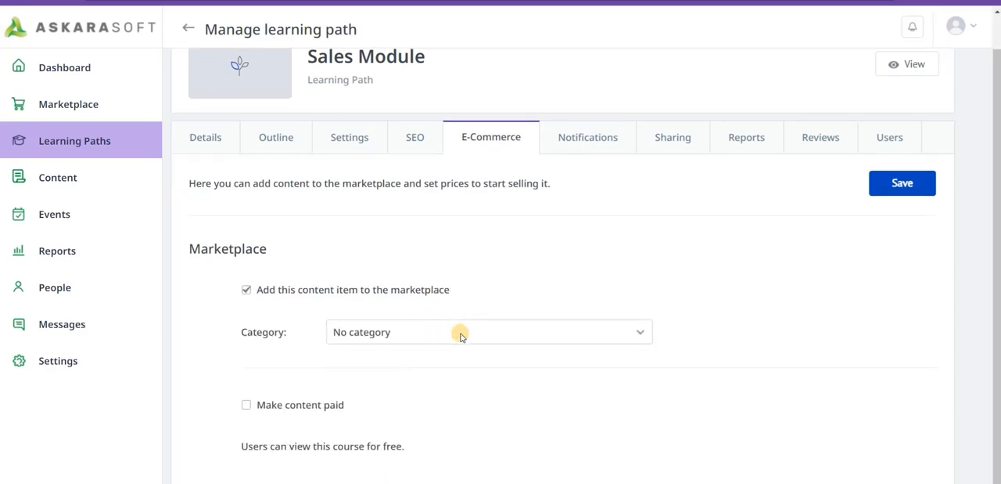
pyautogui.click(460, 335)
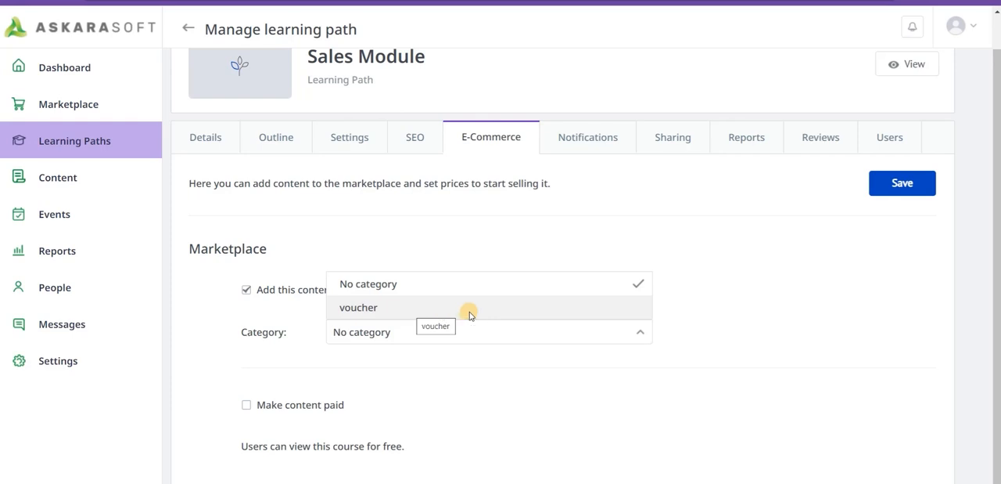
pyautogui.click(782, 334)
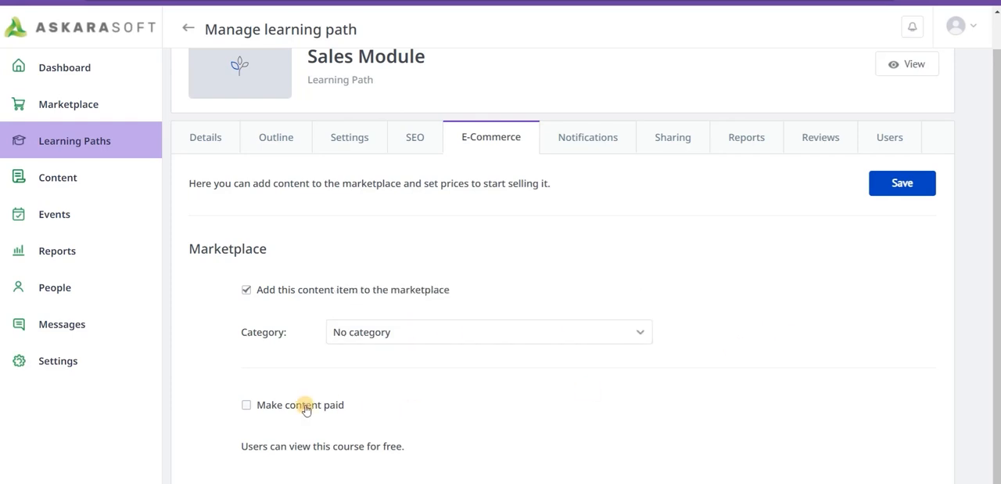
# - Make the Sales Module paid content with a price of 300.00 USD and save the e-commerce settings
pyautogui.click(243, 410)
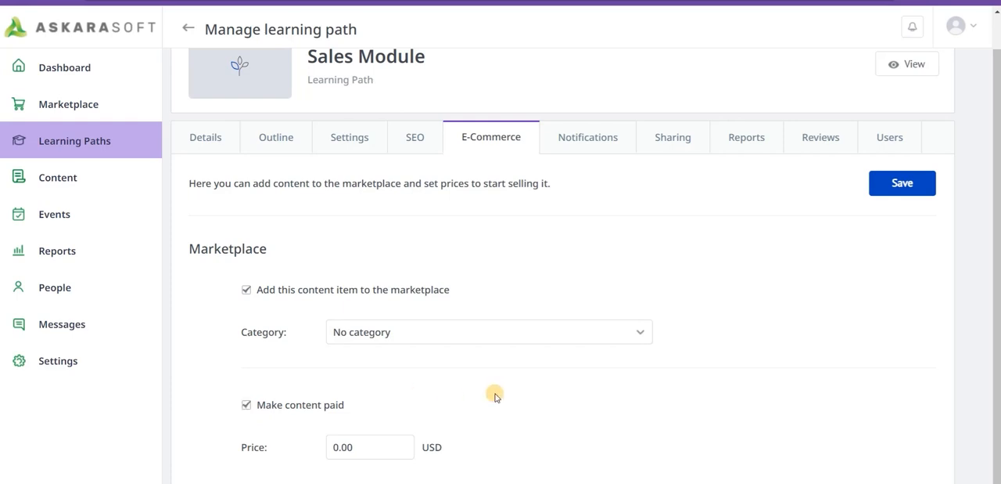
pyautogui.click(361, 447)
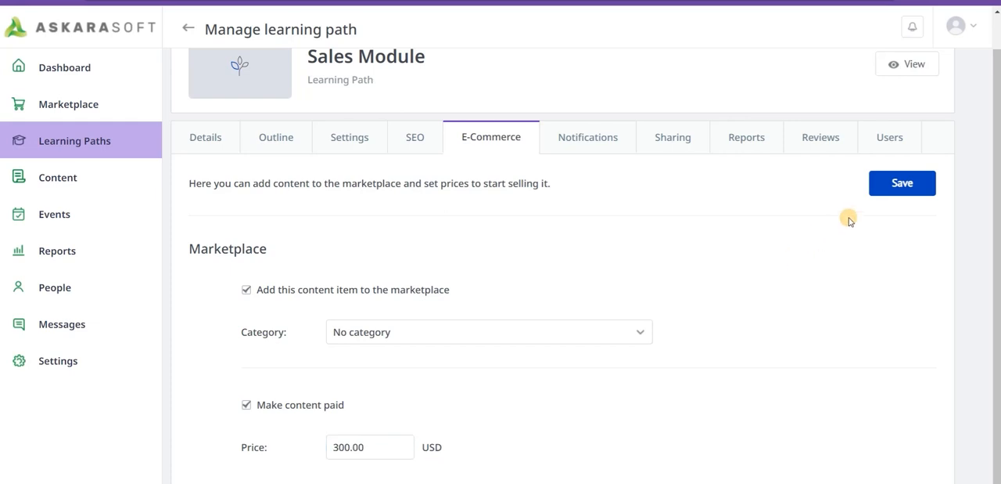
pyautogui.click(884, 194)
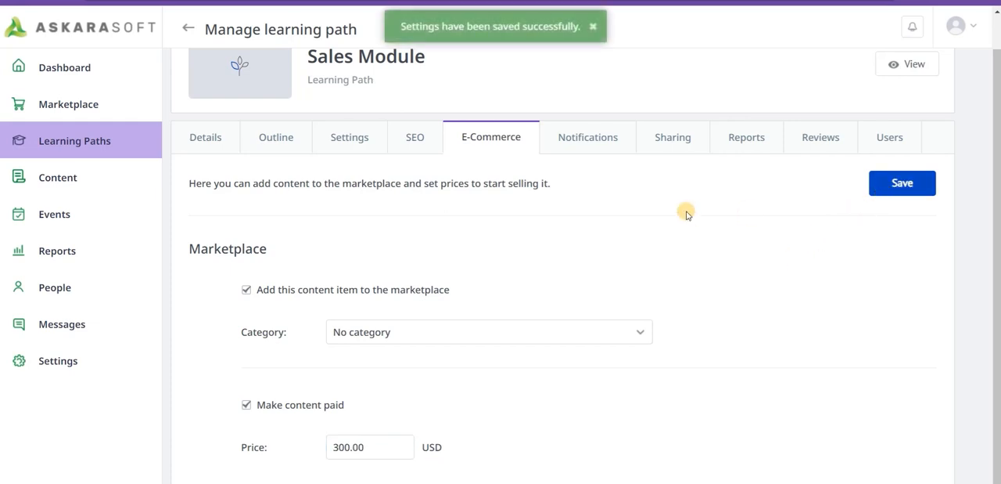
# - Look through the learning path's notification, report and review options
pyautogui.click(609, 139)
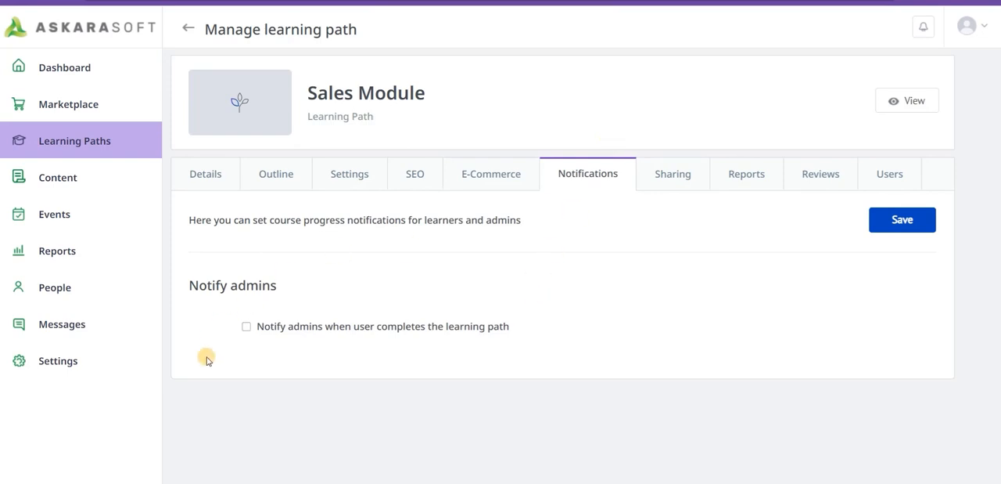
pyautogui.click(745, 173)
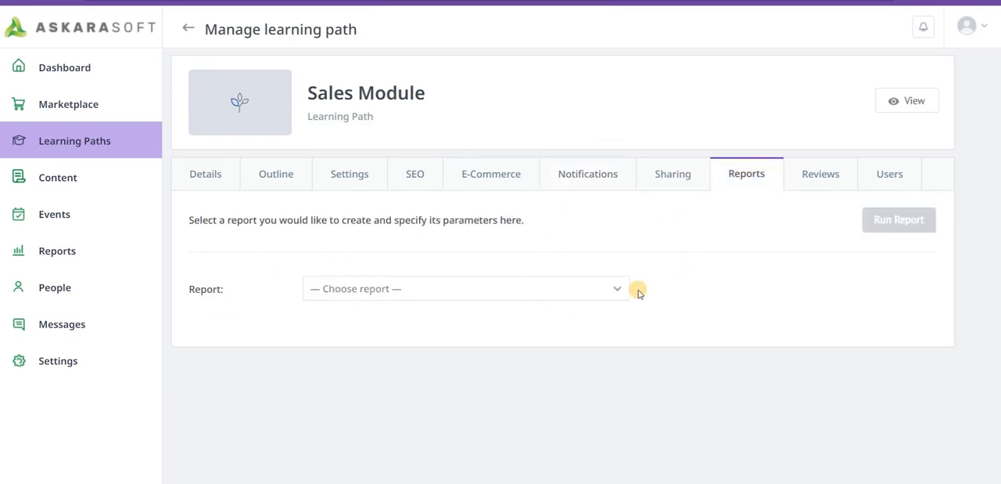
pyautogui.click(834, 173)
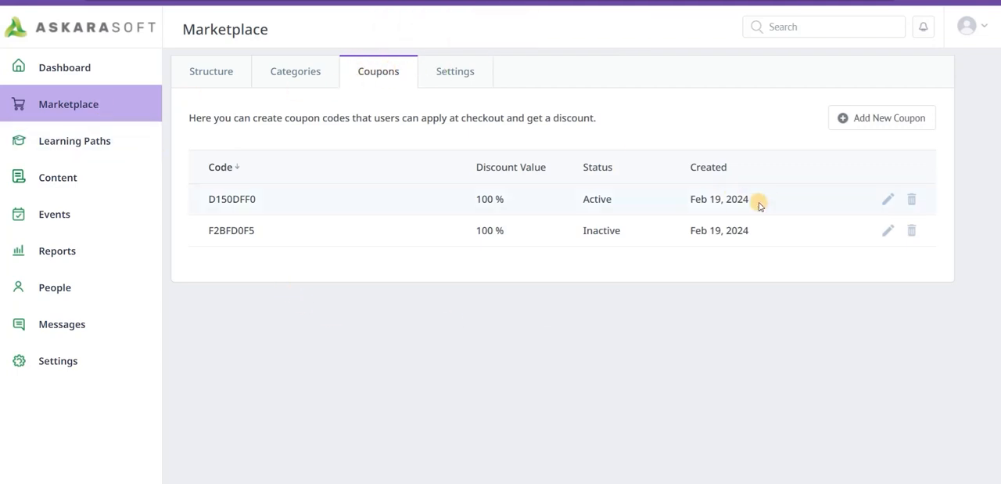
# - Start a new marketplace coupon with the code FLASHSALE and a discount of 100 %, and make it active
pyautogui.click(866, 116)
pyautogui.click(460, 194)
pyautogui.write('FLASHSALE')
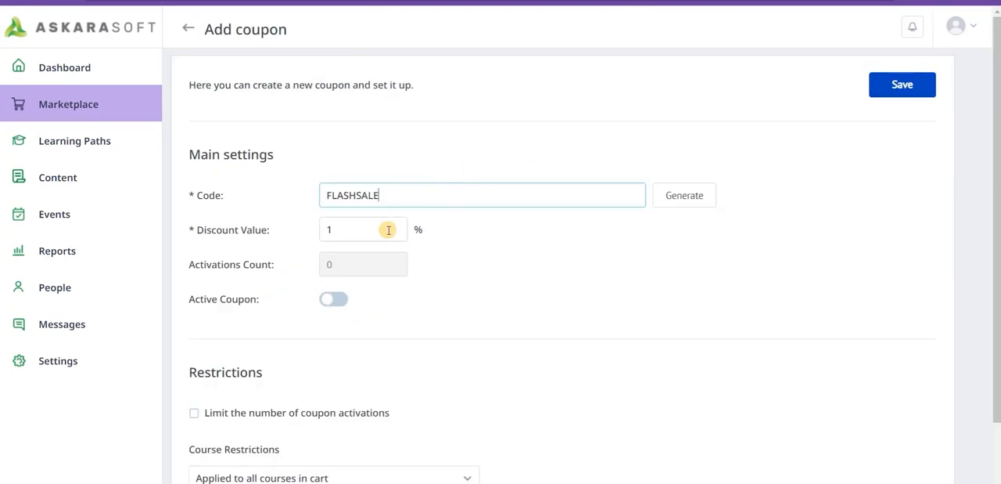
pyautogui.doubleClick(388, 230)
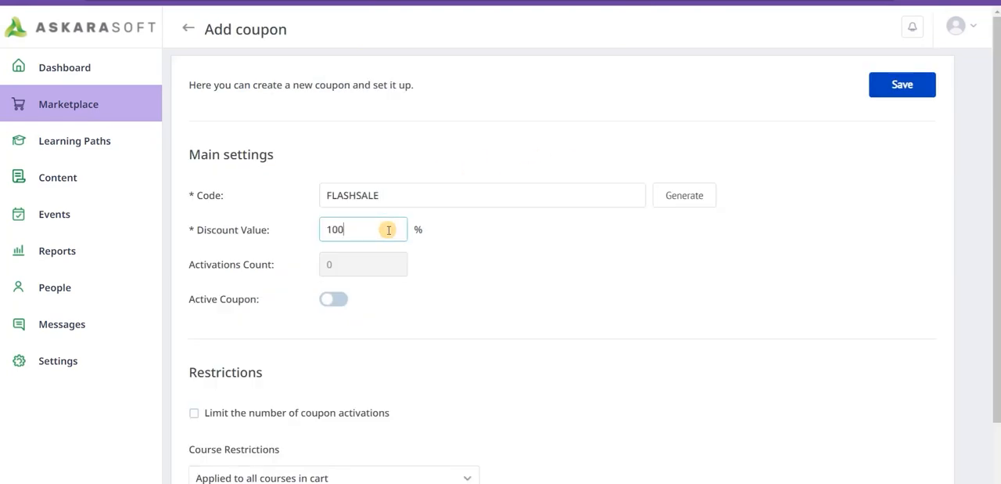
pyautogui.write('100')
pyautogui.click(326, 299)
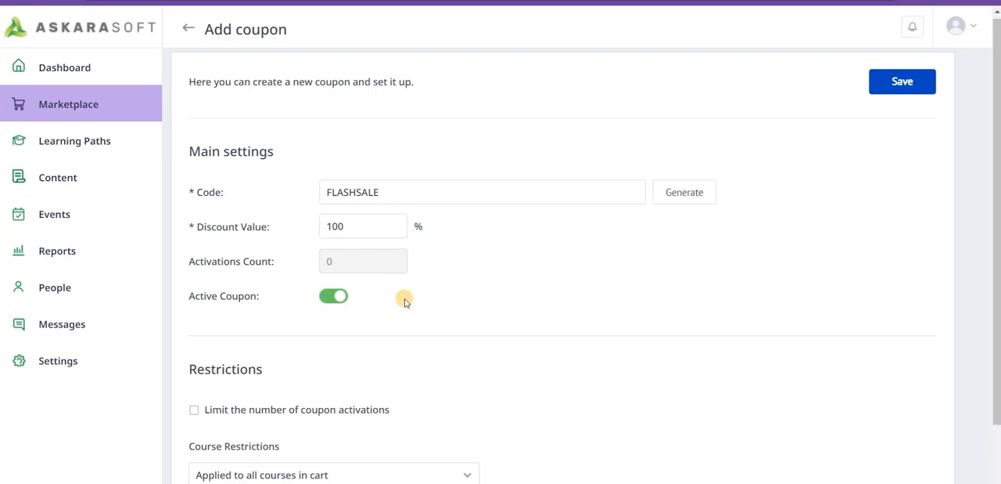
# - Restrict the FLASHSALE coupon to selected courses and add the Sales Module as the only course it covers
pyautogui.scroll(-1, 405, 301)
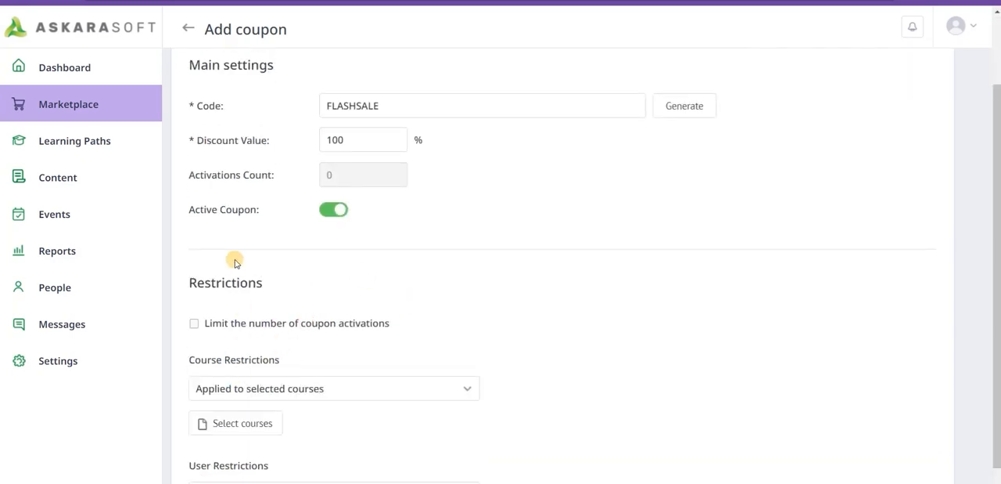
pyautogui.scroll(-1, 266, 313)
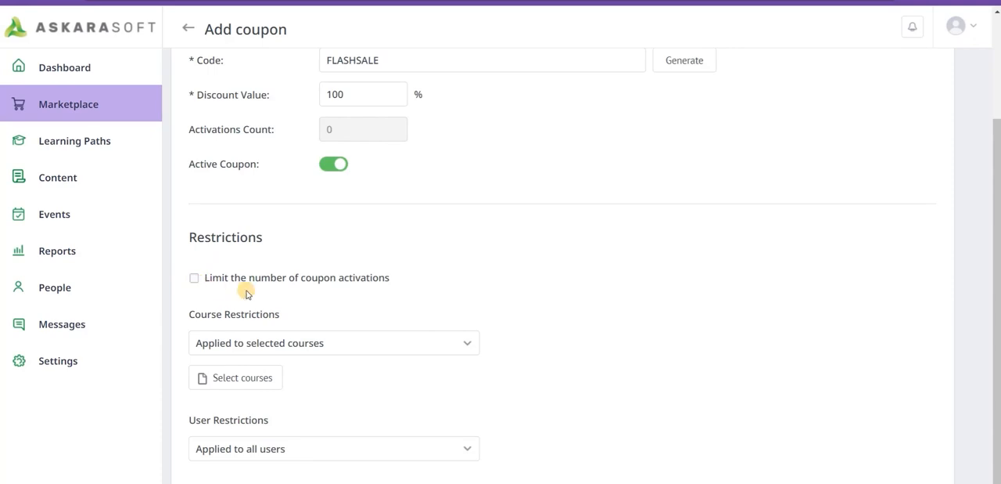
pyautogui.click(305, 345)
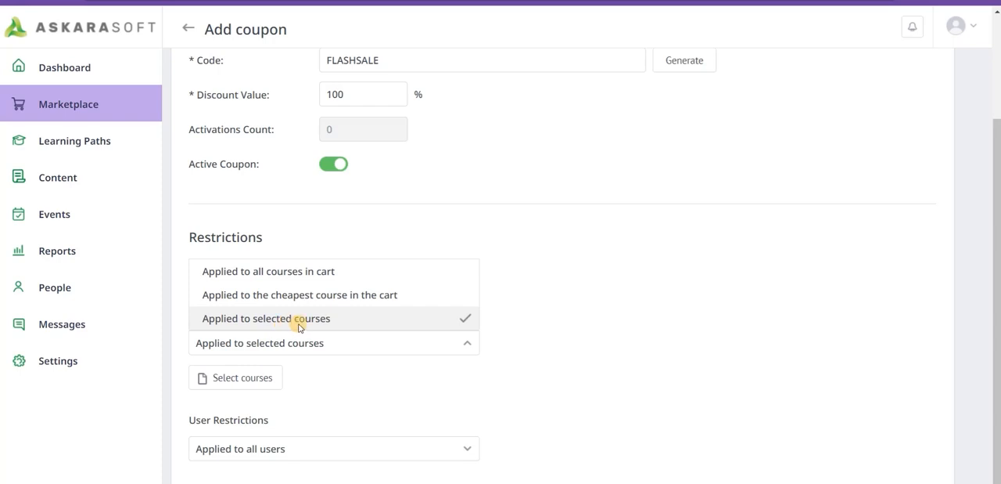
pyautogui.click(303, 321)
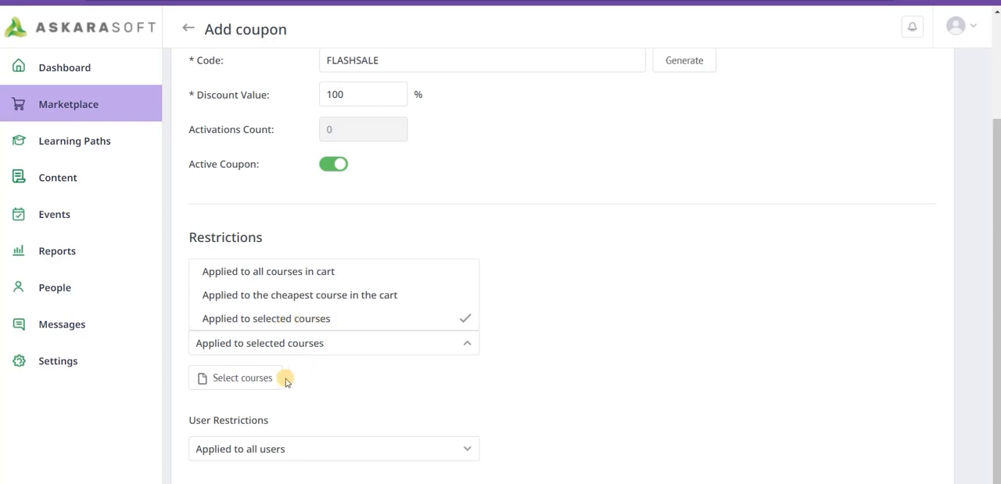
pyautogui.click(270, 382)
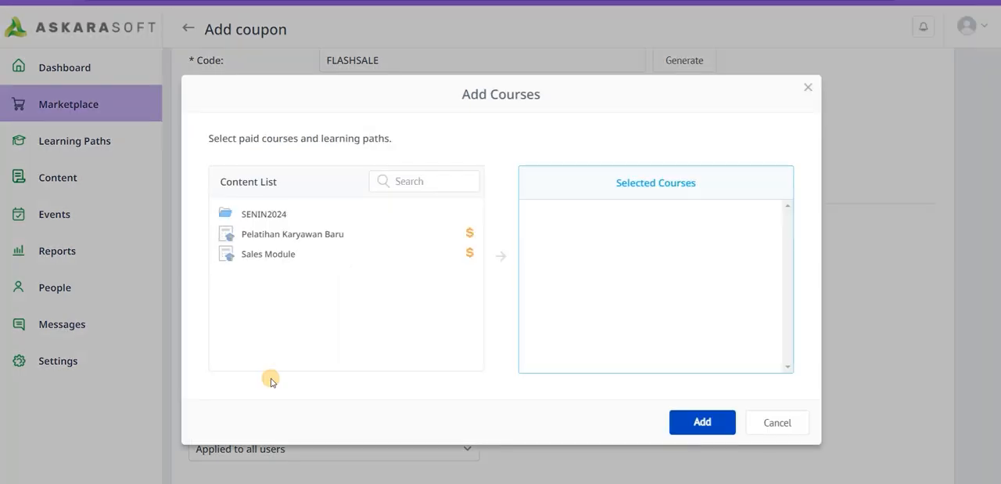
pyautogui.click(332, 253)
pyautogui.click(702, 422)
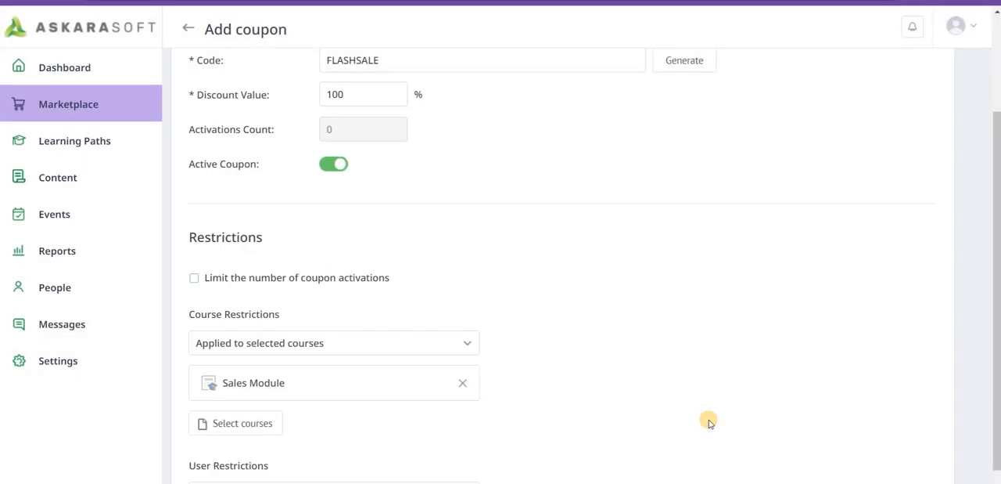
# - Check the coupon's user restriction options, keep it applied to all users, and save the coupon
pyautogui.scroll(-1, 505, 395)
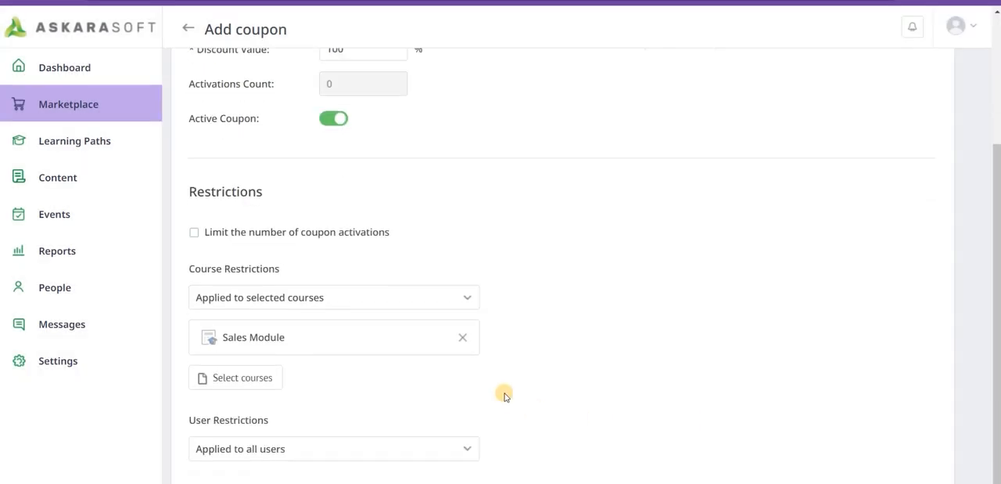
pyautogui.click(335, 449)
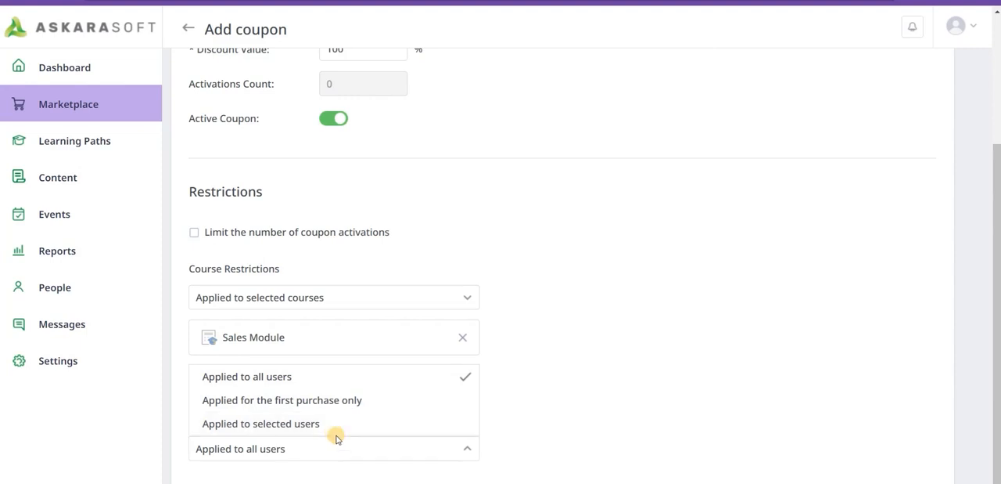
pyautogui.click(310, 456)
pyautogui.scroll(3, 689, 351)
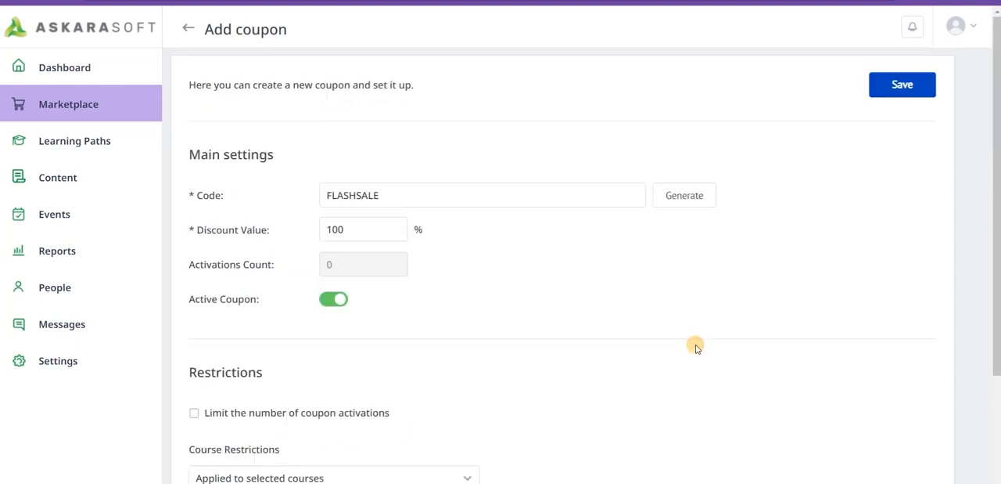
pyautogui.click(900, 84)
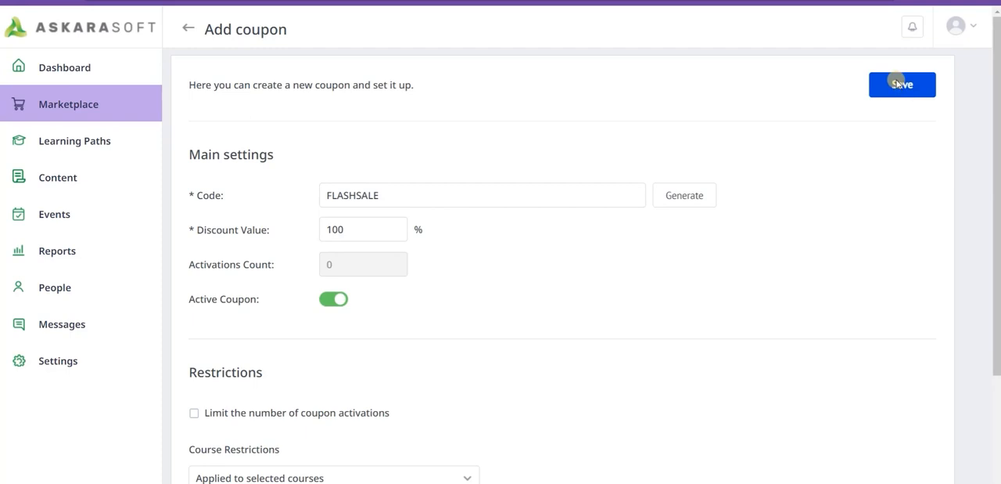
# - Open the outline of the Sales Module learning path and mark Sample Simulation - Car Sale Dialog in Chapter 1 as free
pyautogui.click(71, 142)
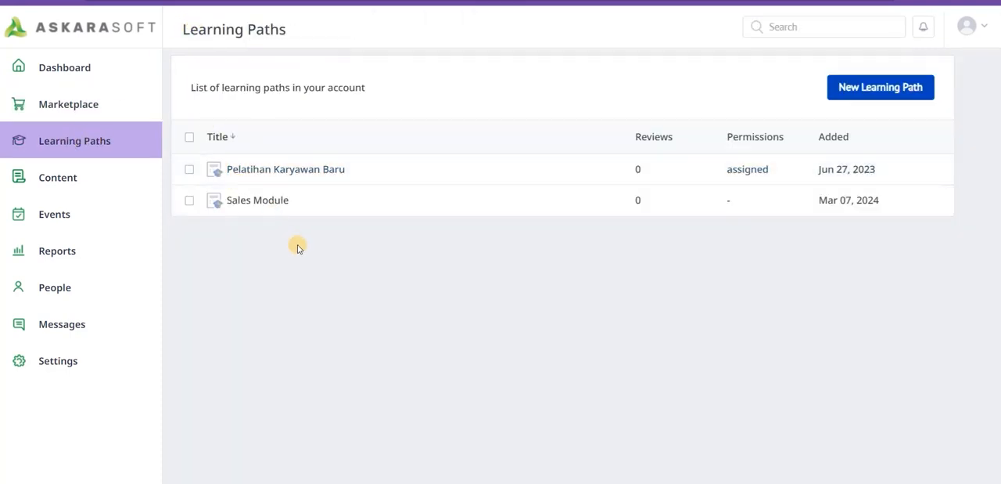
pyautogui.click(266, 202)
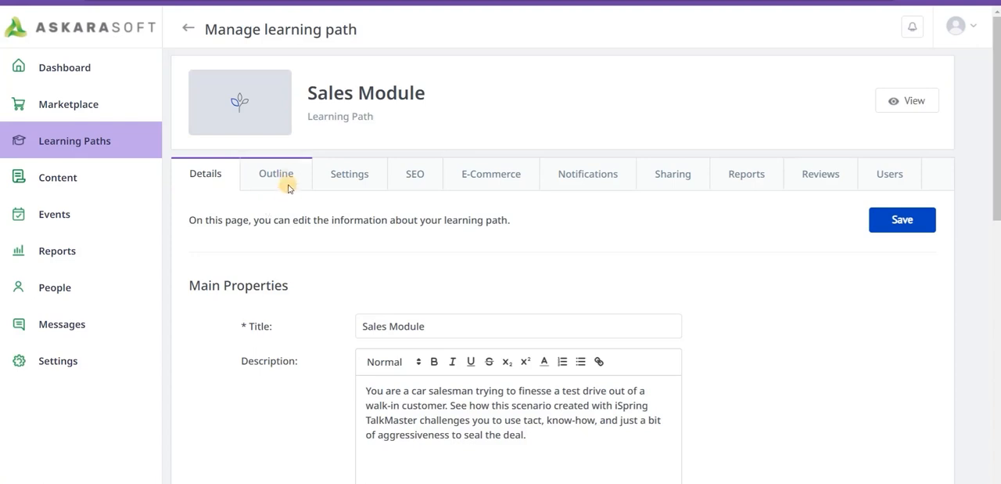
pyautogui.click(287, 177)
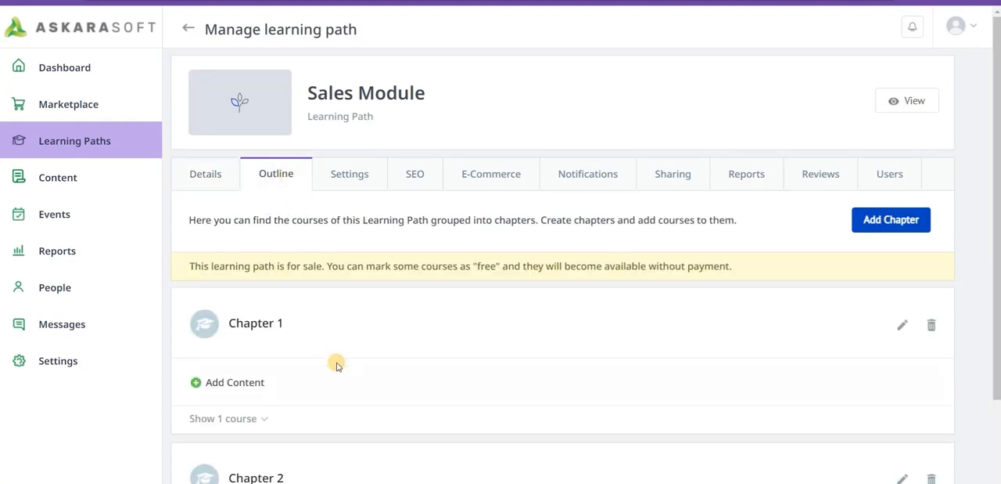
pyautogui.scroll(-2, 335, 364)
pyautogui.click(254, 298)
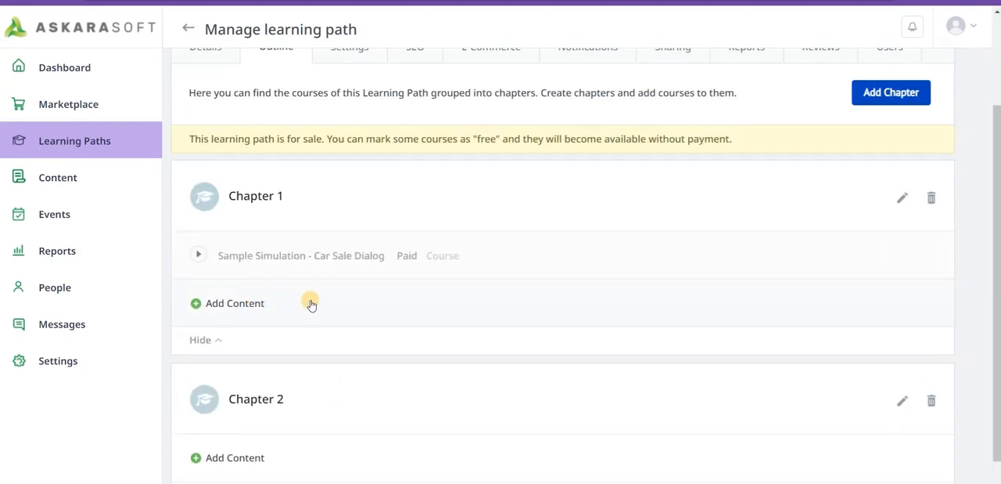
pyautogui.click(407, 257)
# - Expand Chapter 2 in the outline and mark Assignment - Car dialog as free
pyautogui.scroll(-1, 445, 347)
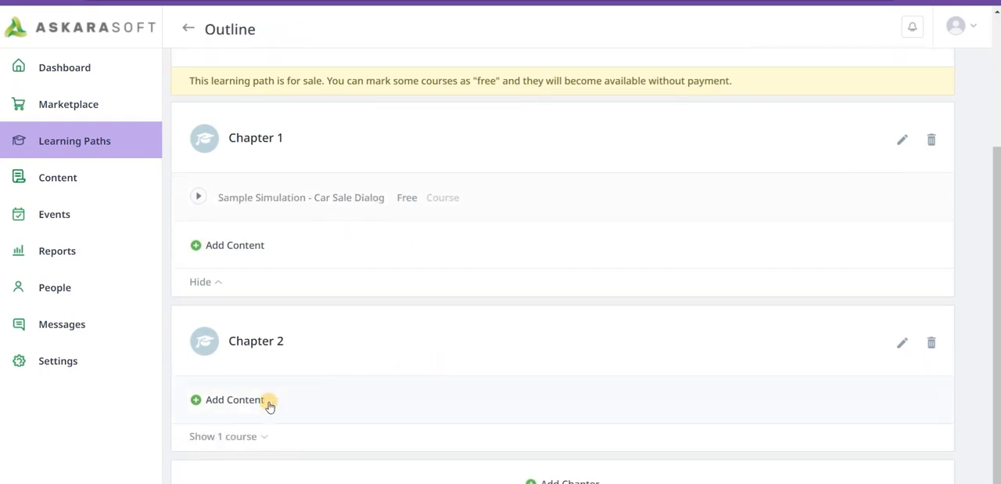
pyautogui.click(262, 435)
pyautogui.scroll(-1, 459, 393)
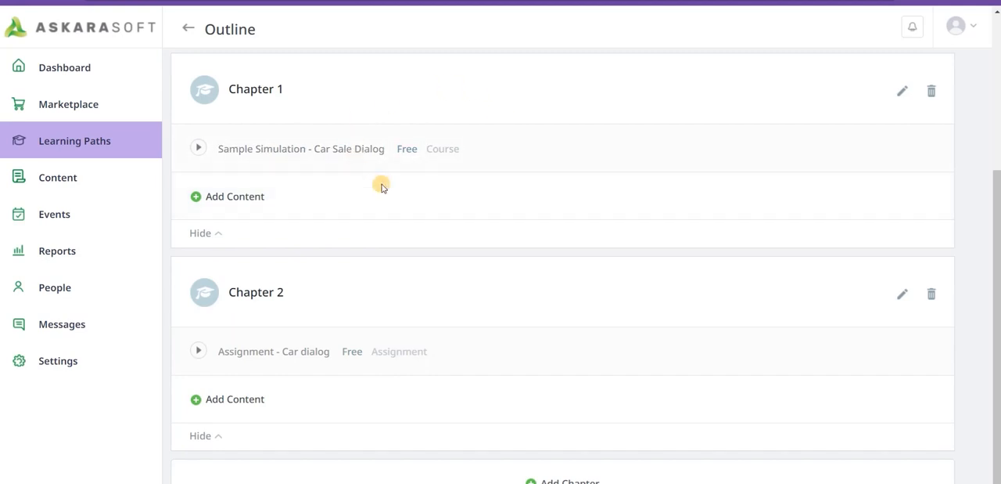
pyautogui.scroll(3, 371, 203)
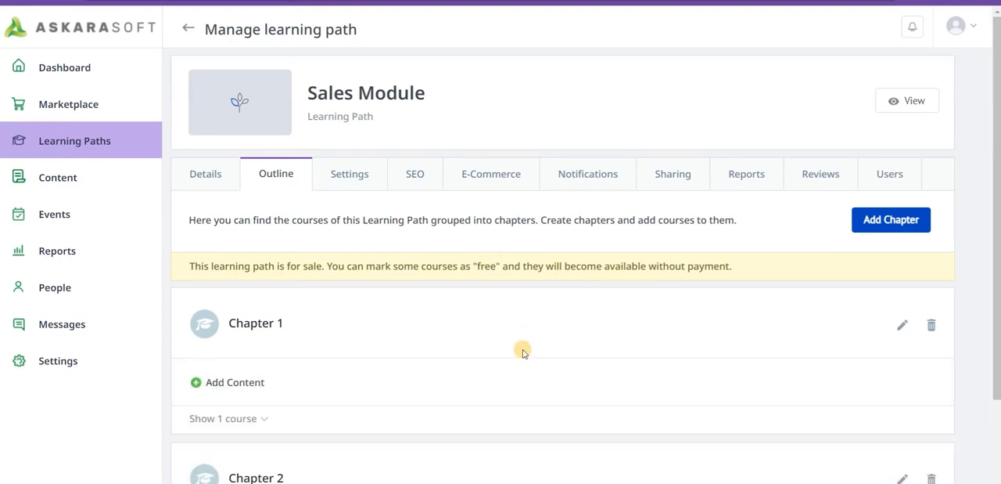
# - Switch to the learner's marketplace, open the Sales Module course page and add the module to the cart
pyautogui.hotkey('alt', 'Tab')
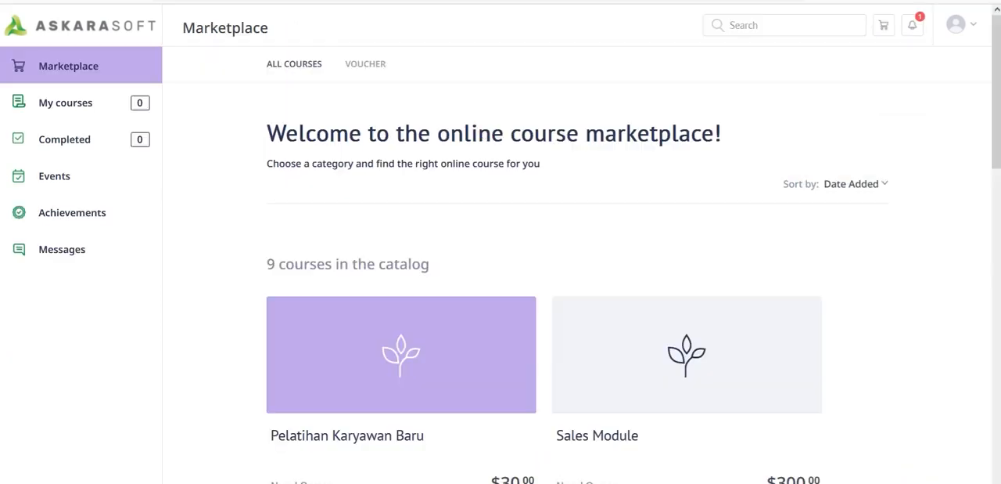
pyautogui.scroll(-1, 617, 279)
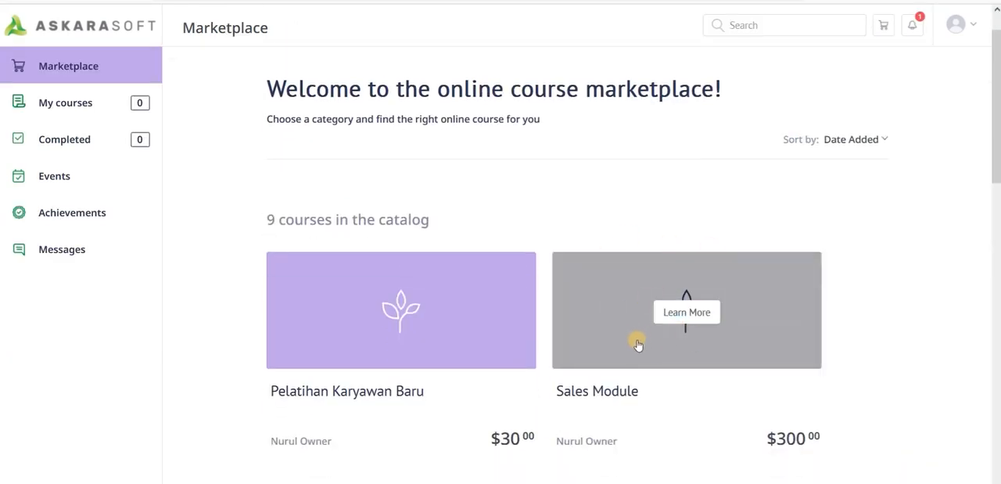
pyautogui.click(607, 305)
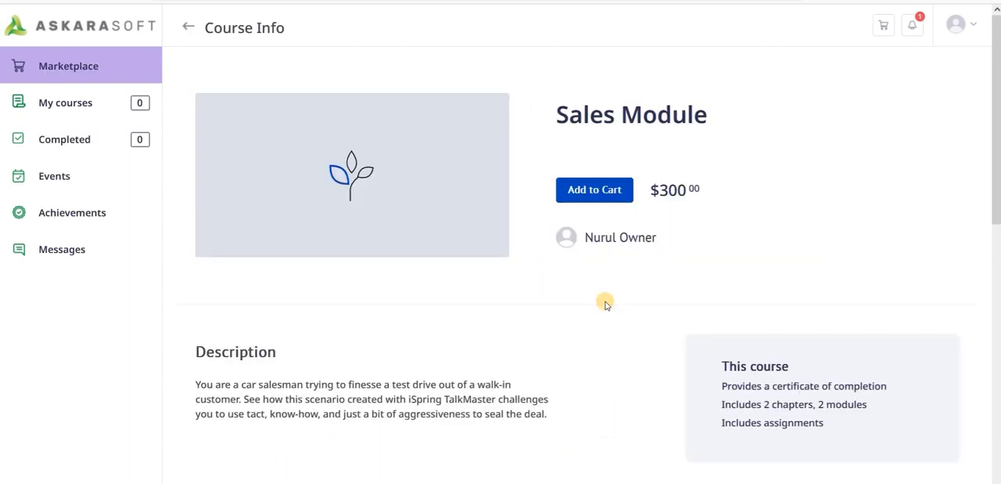
pyautogui.click(607, 191)
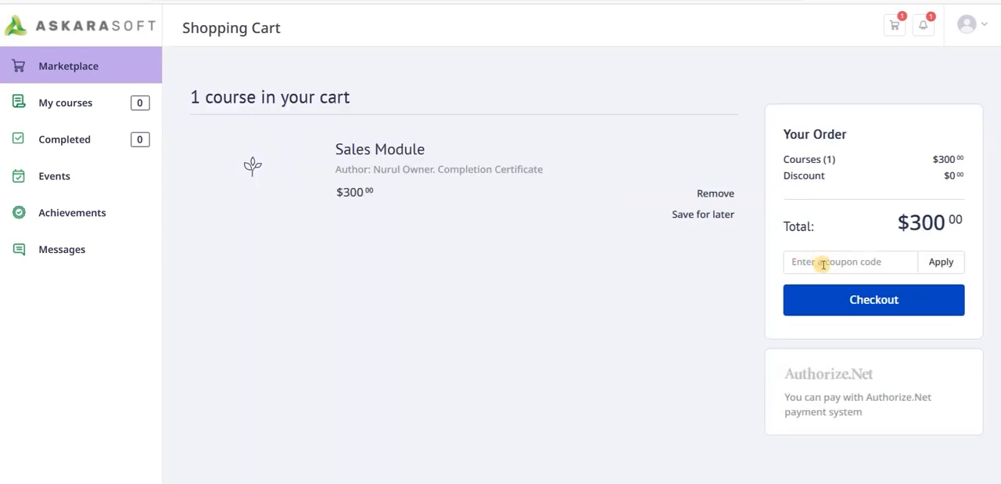
# - Enter the coupon code FLASHSALE for the Sales Module order and proceed to checkout
pyautogui.click(824, 264)
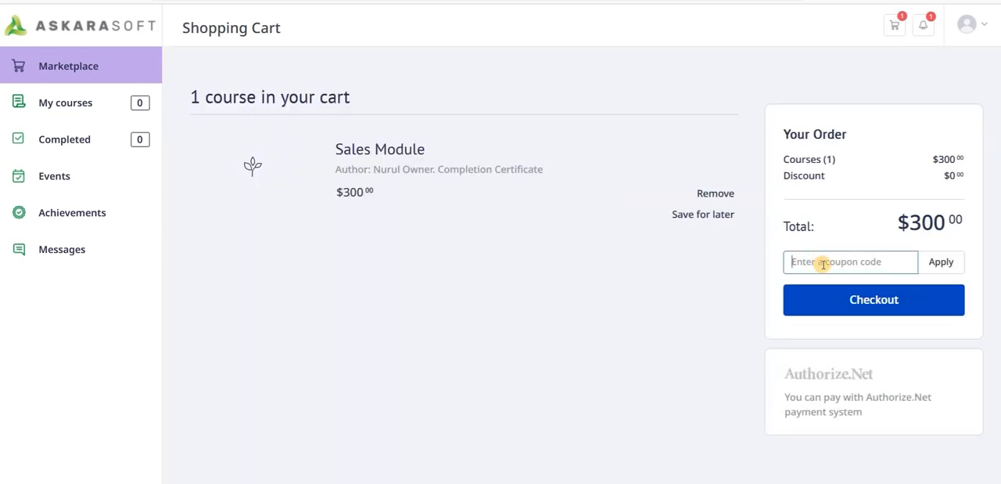
pyautogui.write('FL')
pyautogui.click(827, 279)
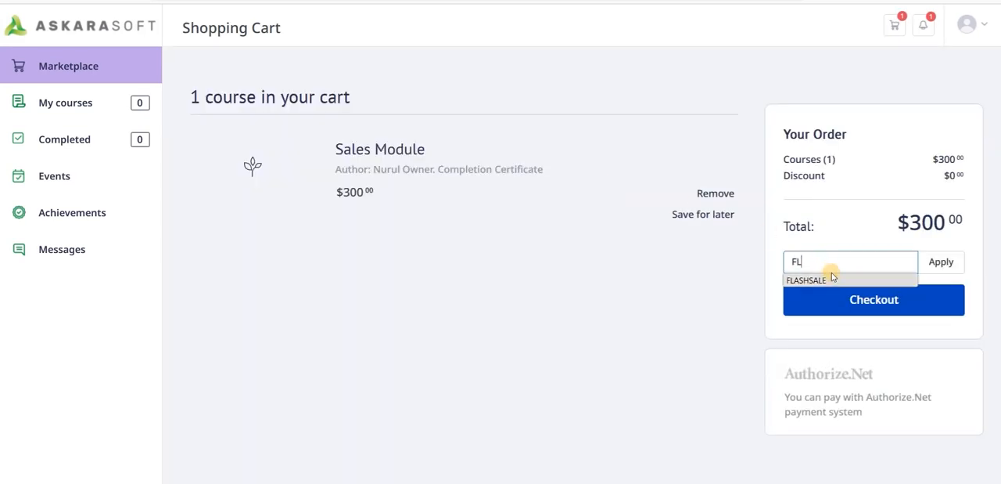
pyautogui.click(842, 304)
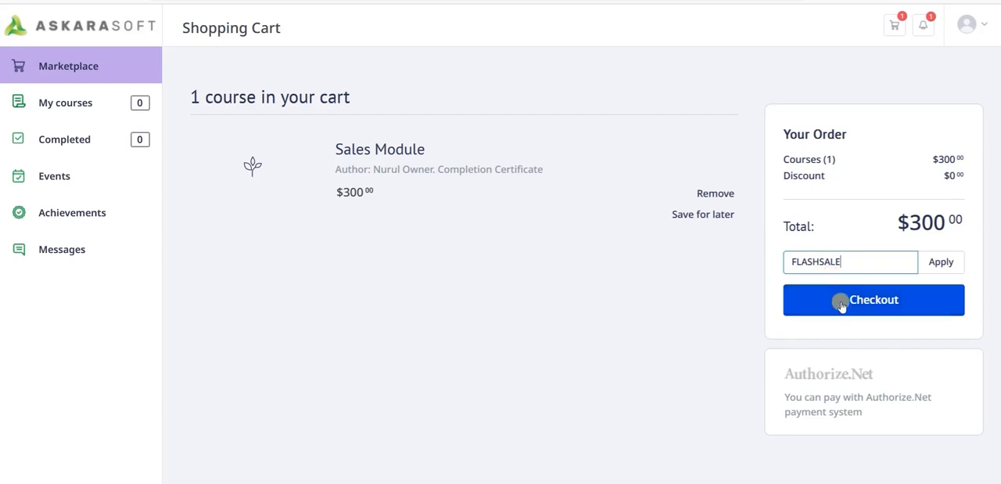
# - Open the Sales Module's course info, review its chapters, and start the Sample Simulation - Car Sale Dialog from Chapter 1
pyautogui.click(599, 158)
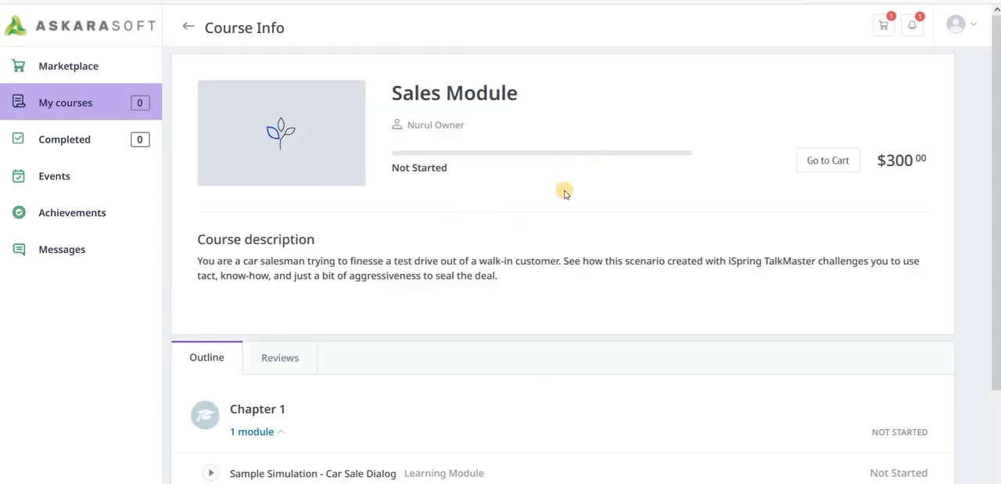
pyautogui.scroll(-1, 520, 284)
pyautogui.scroll(1, 521, 286)
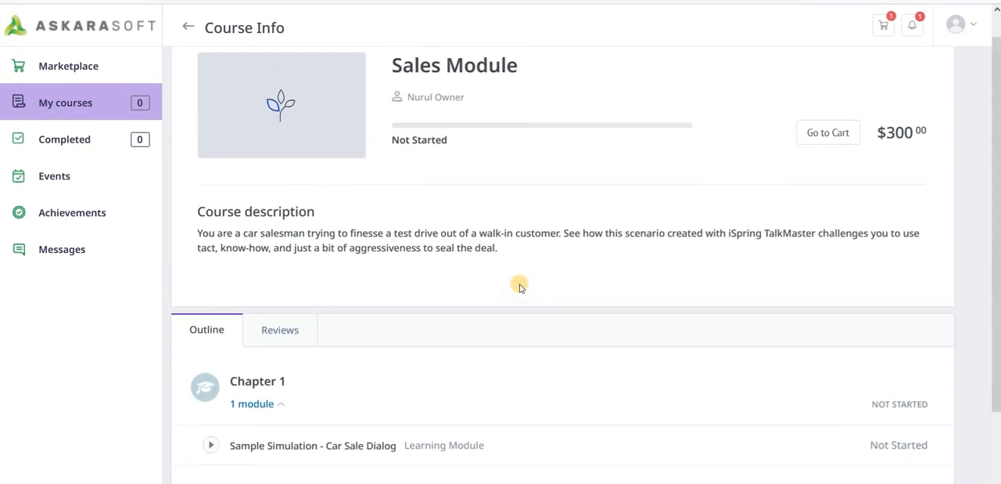
pyautogui.scroll(-2, 521, 286)
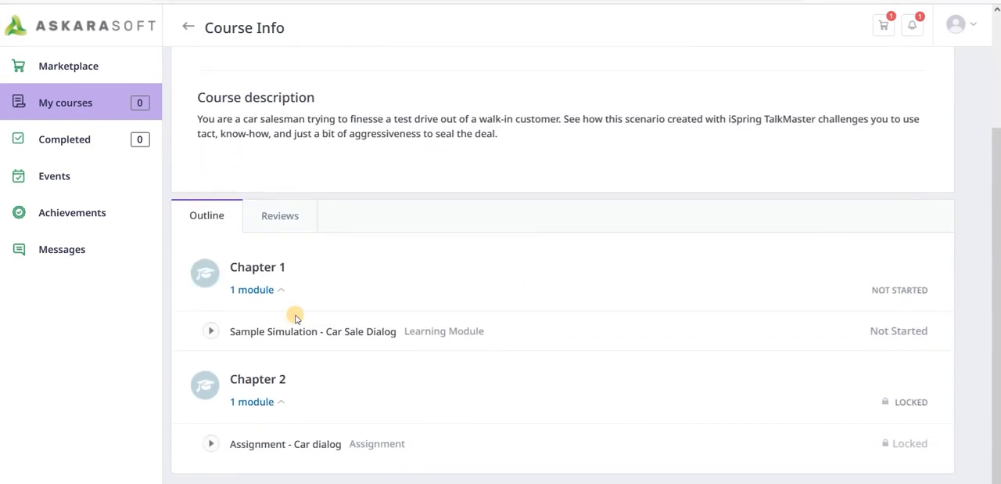
pyautogui.click(213, 329)
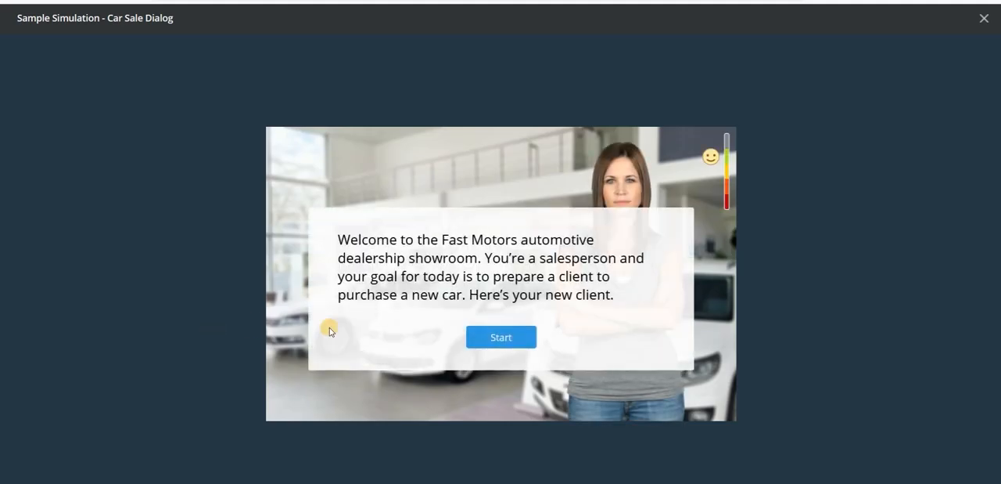
pyautogui.click(502, 337)
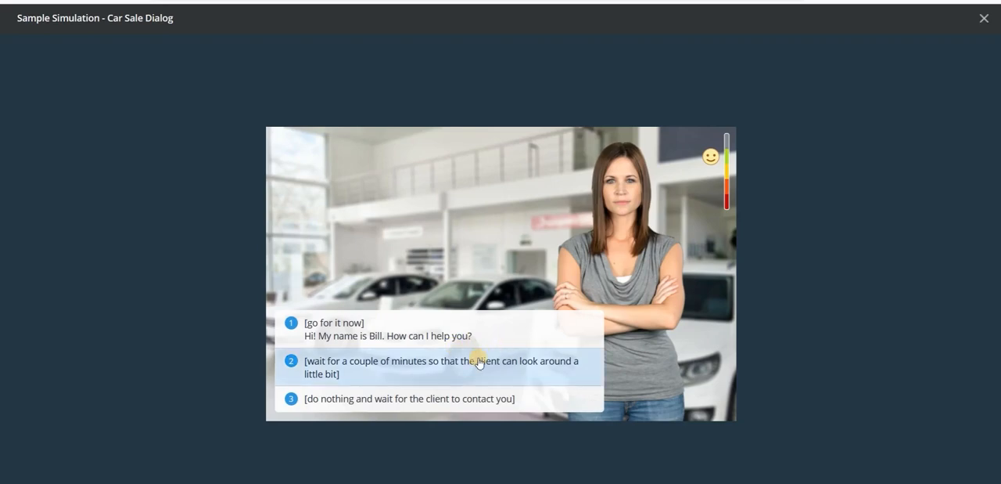
# - Play through the car sale dialog, giving the client time to look around, greeting her and asking about her old car, and close it
pyautogui.click(479, 362)
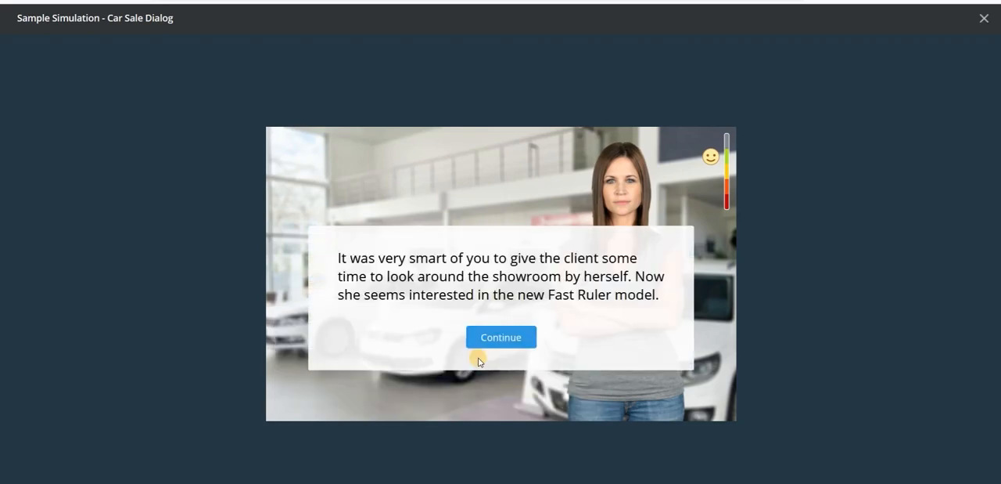
pyautogui.click(487, 336)
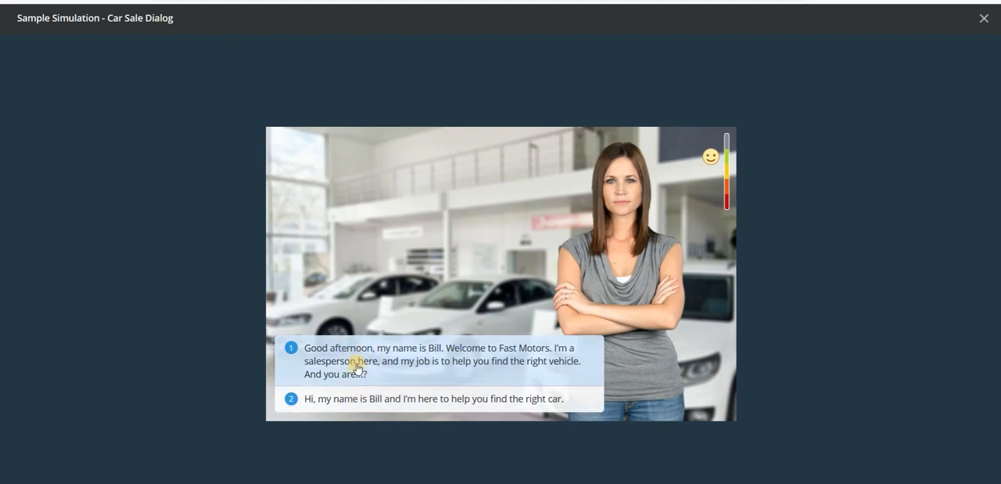
pyautogui.click(401, 375)
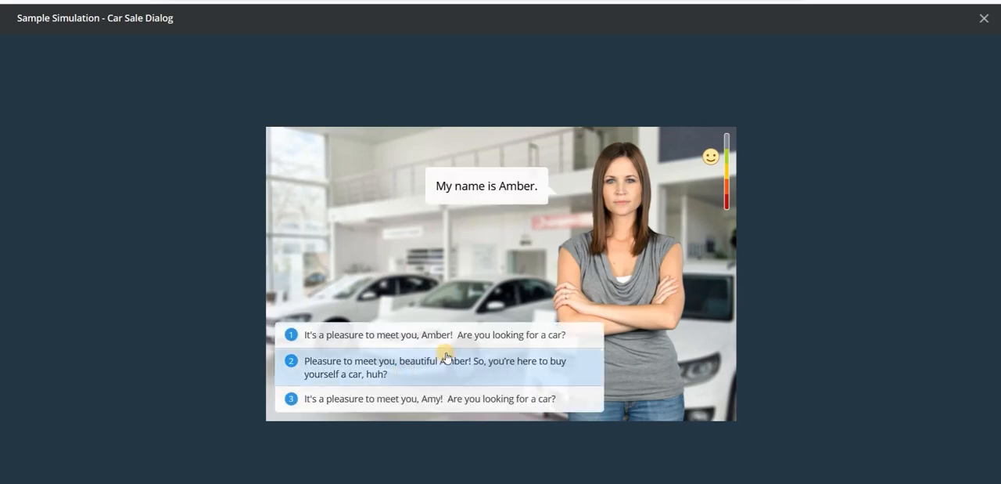
pyautogui.click(446, 357)
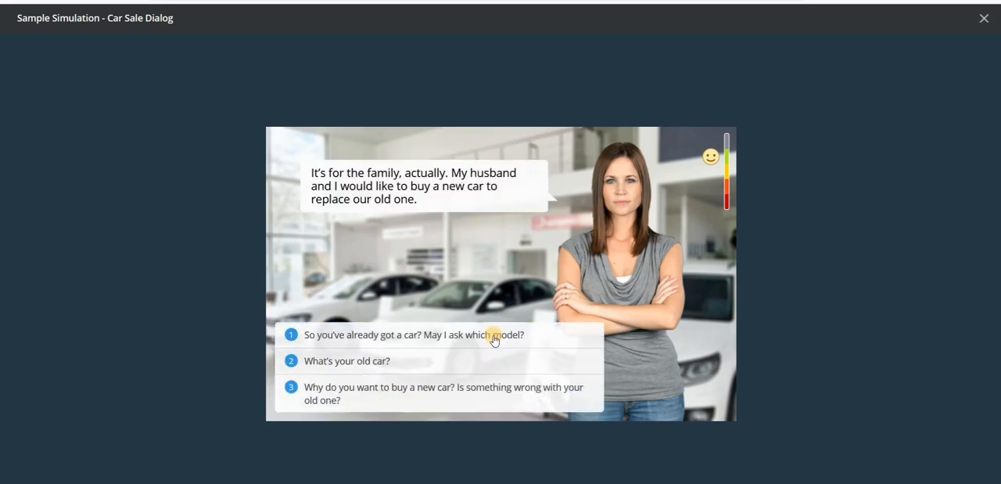
pyautogui.click(452, 361)
pyautogui.click(528, 406)
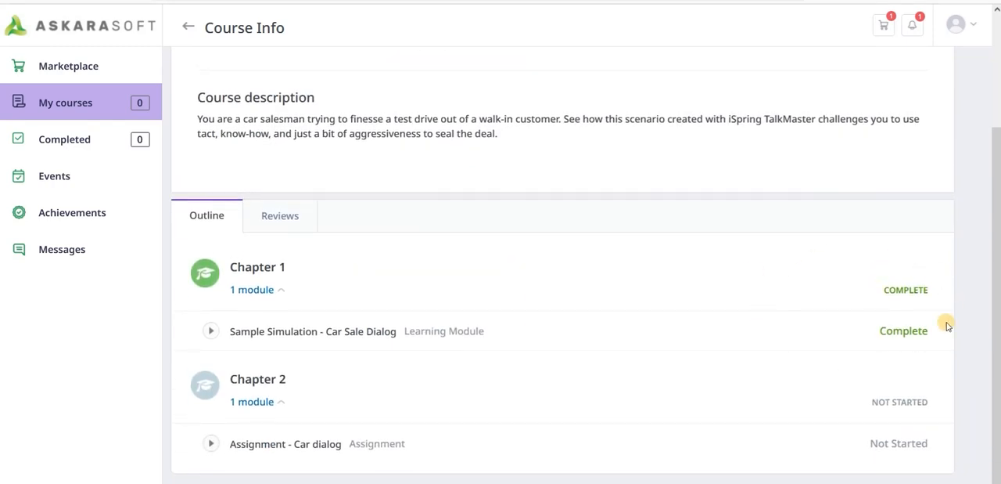
# - Open Assignment - Car dialog from Chapter 2 of the Sales Module
pyautogui.click(261, 402)
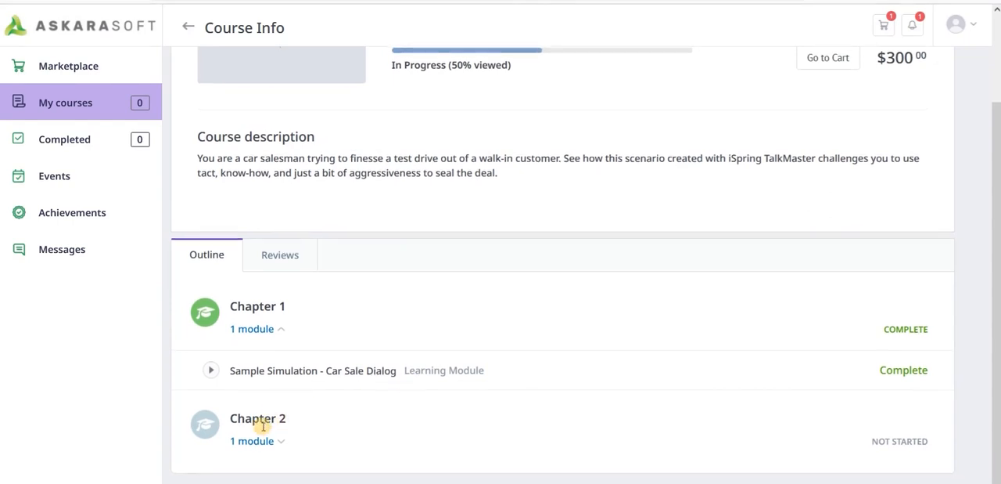
pyautogui.click(253, 440)
pyautogui.click(214, 445)
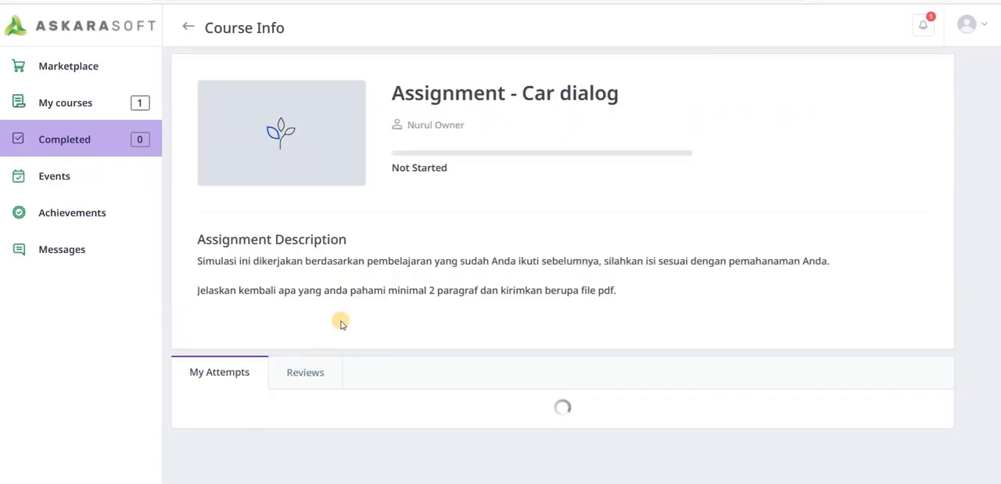
# - Read the Car dialog assignment description and attach the file Tugas Sales.docx to a new attempt
pyautogui.scroll(-1, 461, 282)
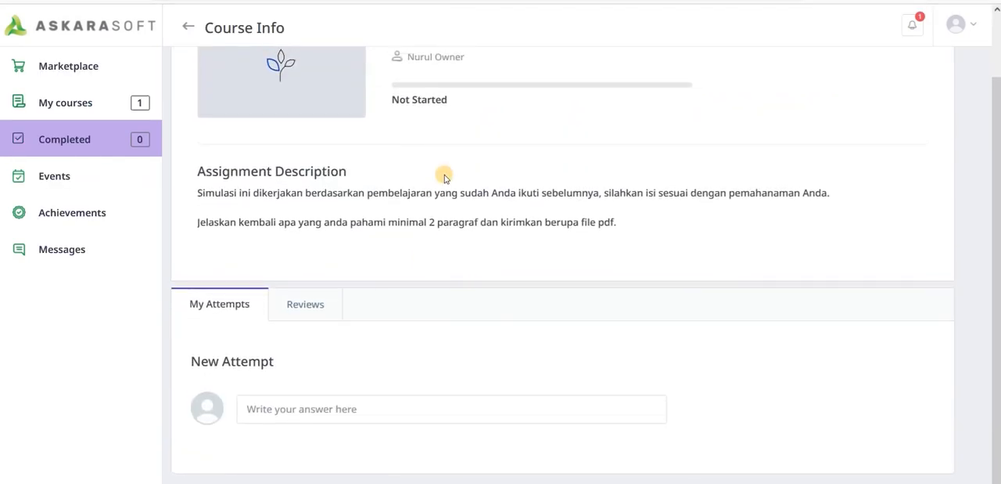
pyautogui.scroll(1, 443, 172)
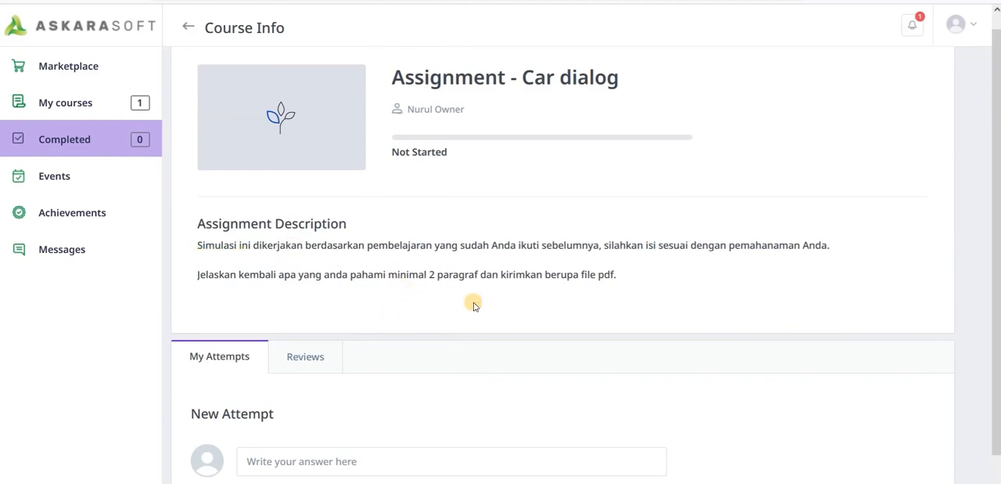
pyautogui.scroll(-1, 471, 301)
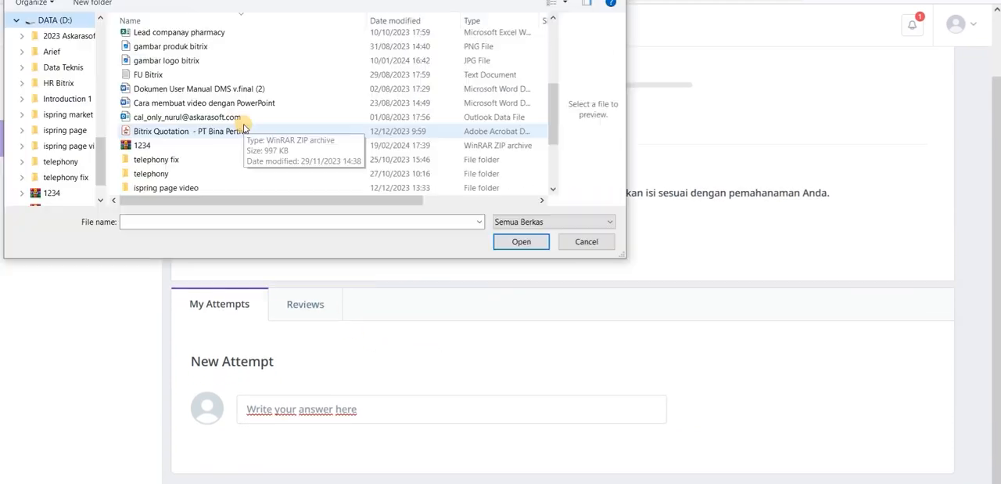
pyautogui.scroll(-3, 243, 125)
pyautogui.doubleClick(187, 190)
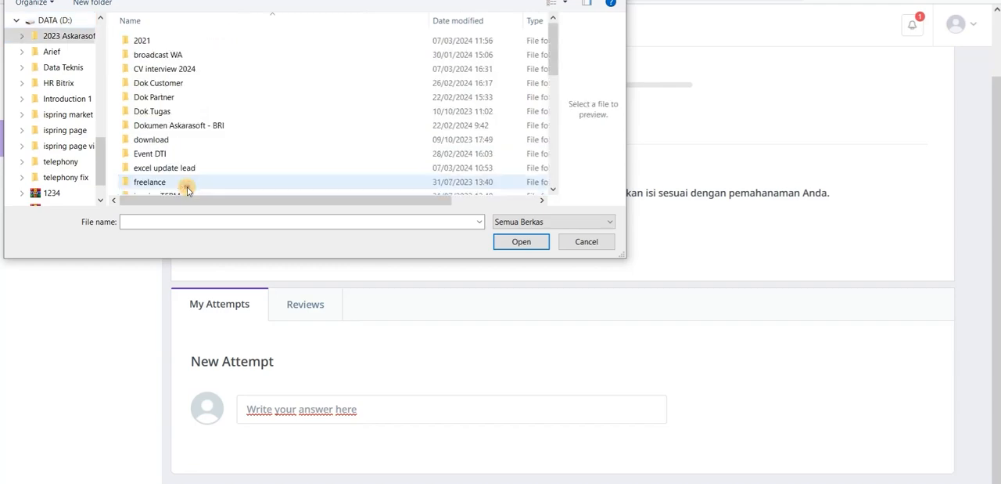
pyautogui.scroll(-5, 282, 131)
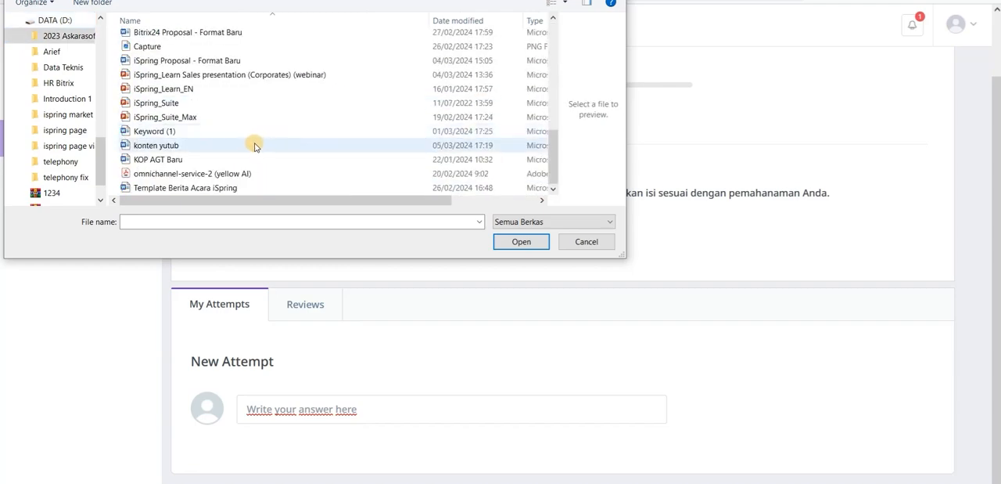
pyautogui.scroll(-1, 253, 145)
pyautogui.click(178, 188)
pyautogui.doubleClick(179, 187)
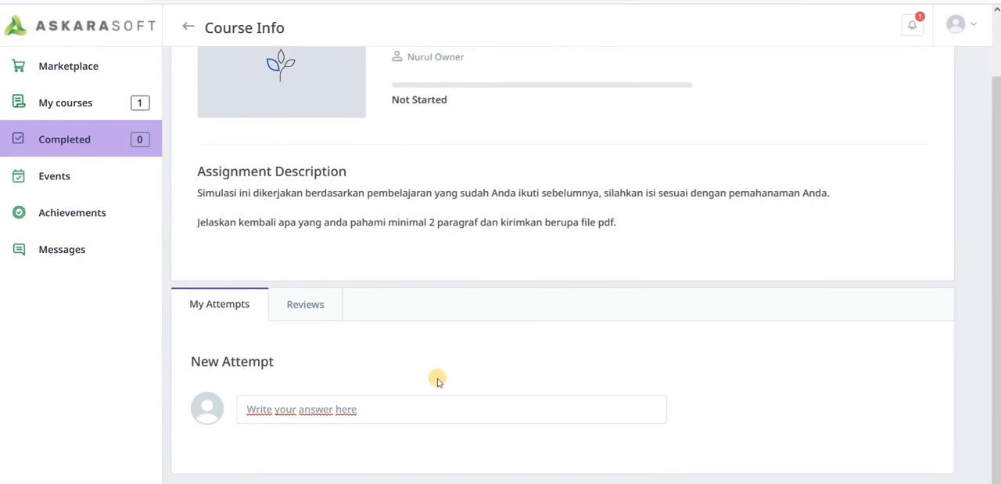
pyautogui.scroll(-2, 485, 388)
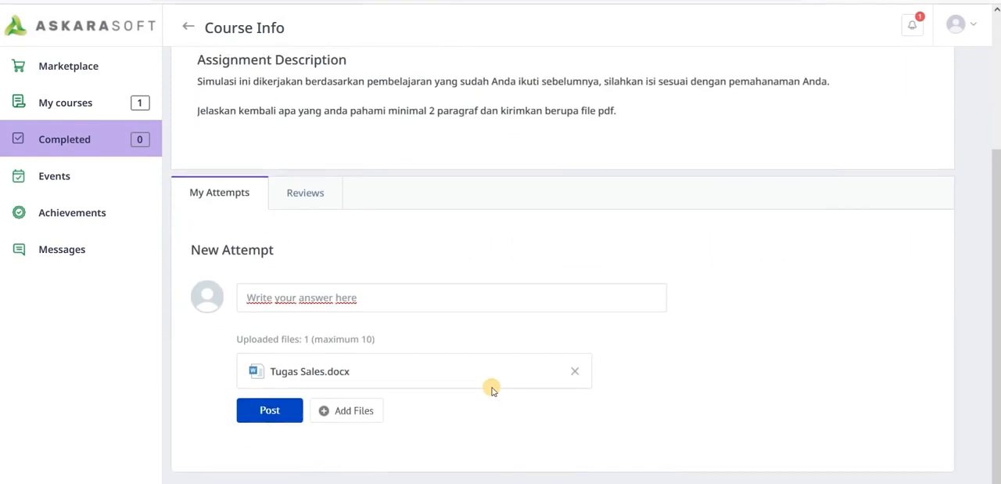
# - Post the assignment attempt with the answer text "Done" and return to the learner's list of current courses
pyautogui.click(412, 299)
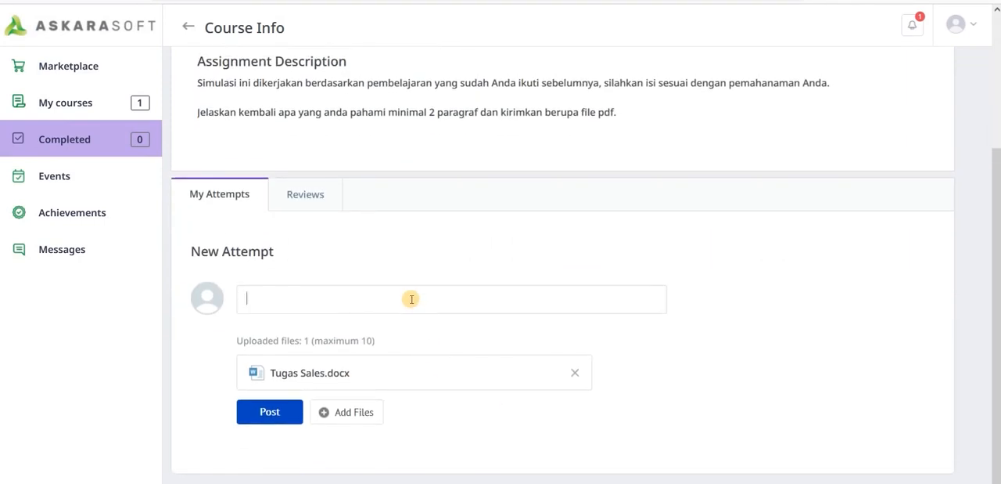
pyautogui.write('Done')
pyautogui.click(286, 415)
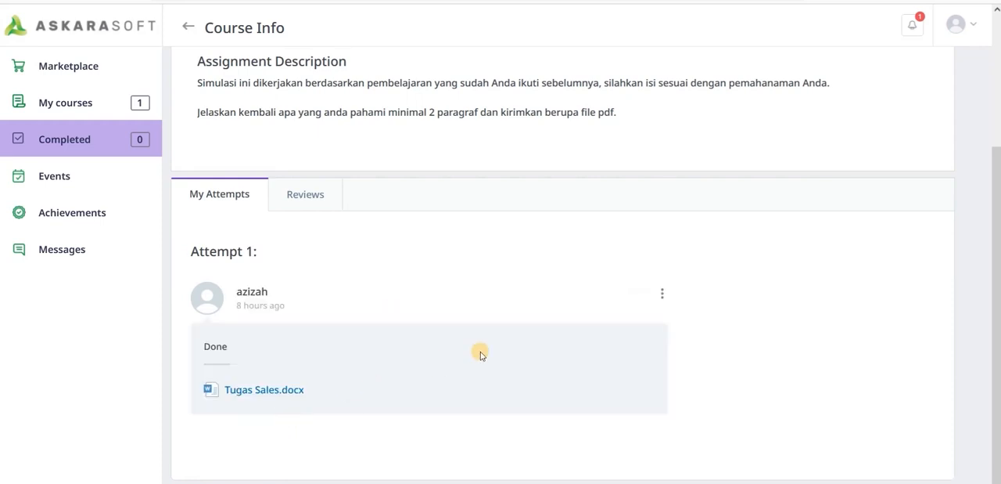
pyautogui.scroll(-1, 480, 351)
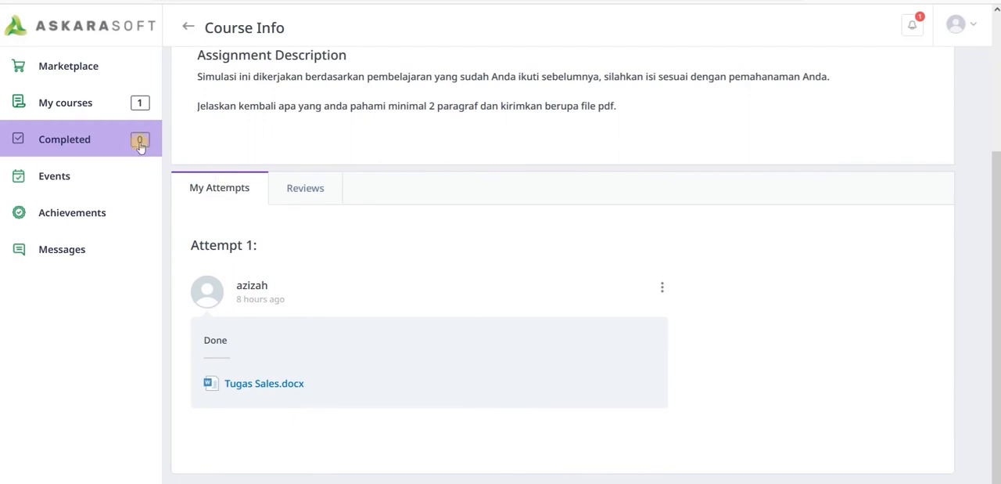
pyautogui.click(84, 101)
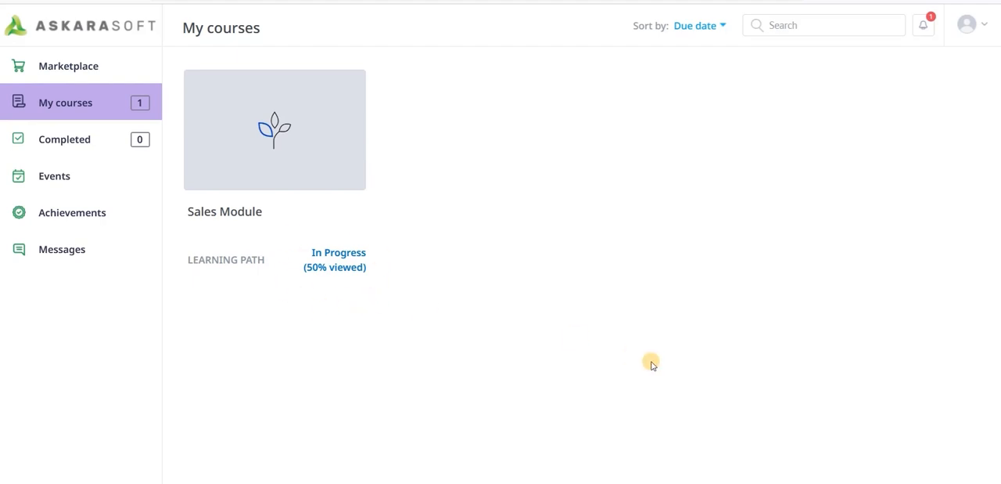
# - Switch to the administrator's window, open the submitted Assignment - Car dialog answer for evaluation from the dashboard, and download its Tugas Sales.docx
pyautogui.moveTo(595, 479)
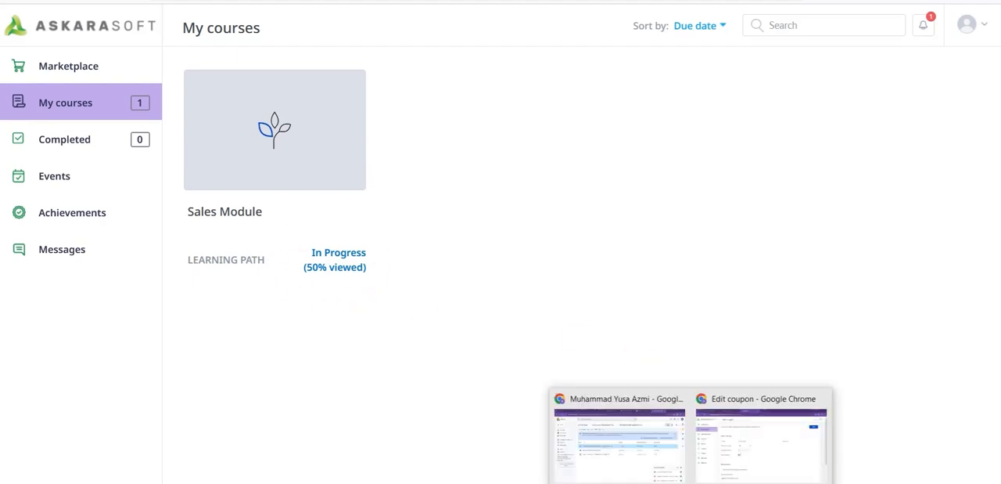
pyautogui.click(755, 443)
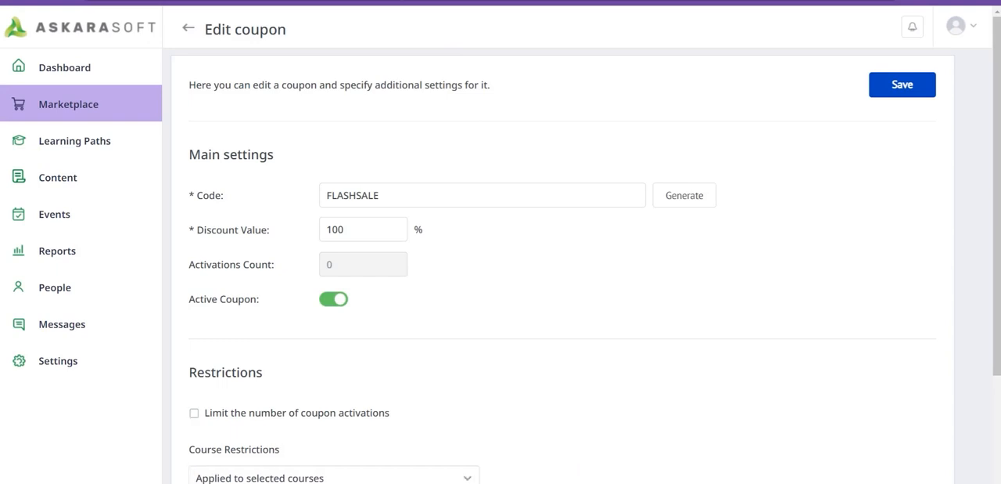
pyautogui.click(79, 70)
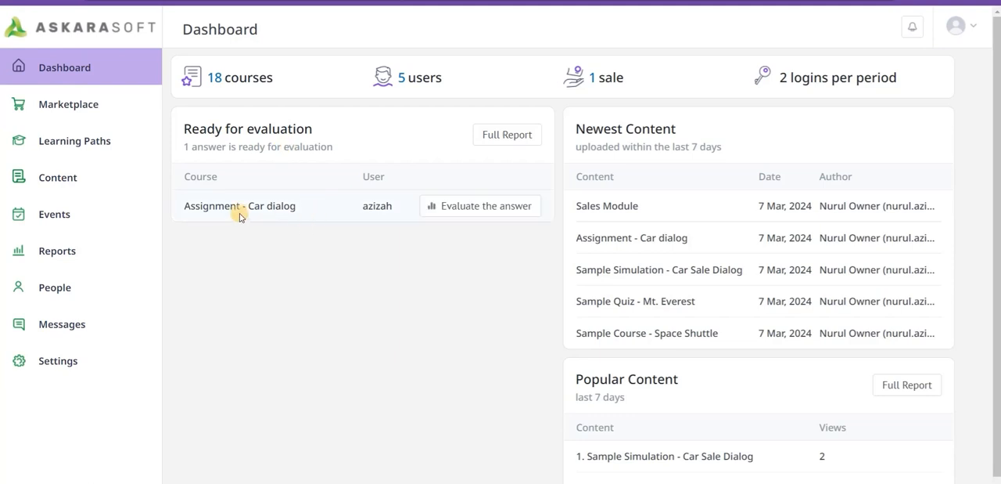
pyautogui.click(464, 208)
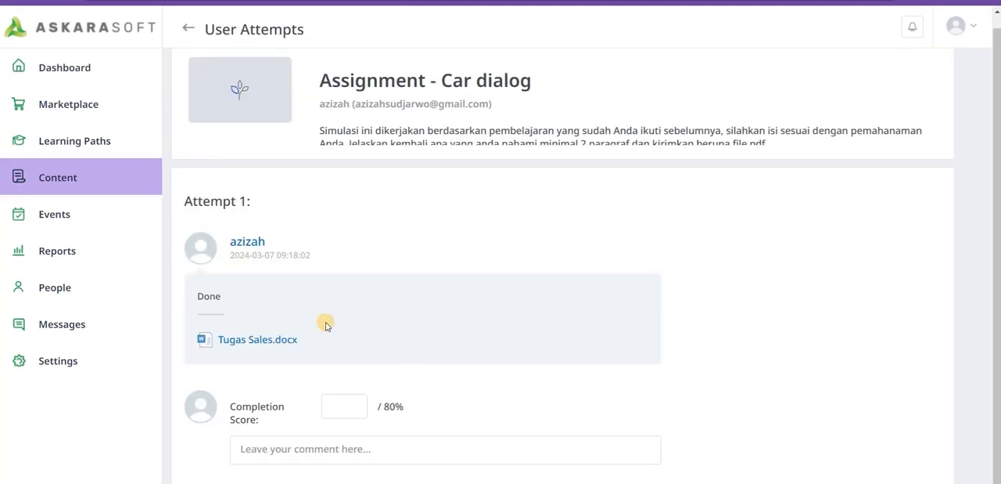
pyautogui.click(277, 341)
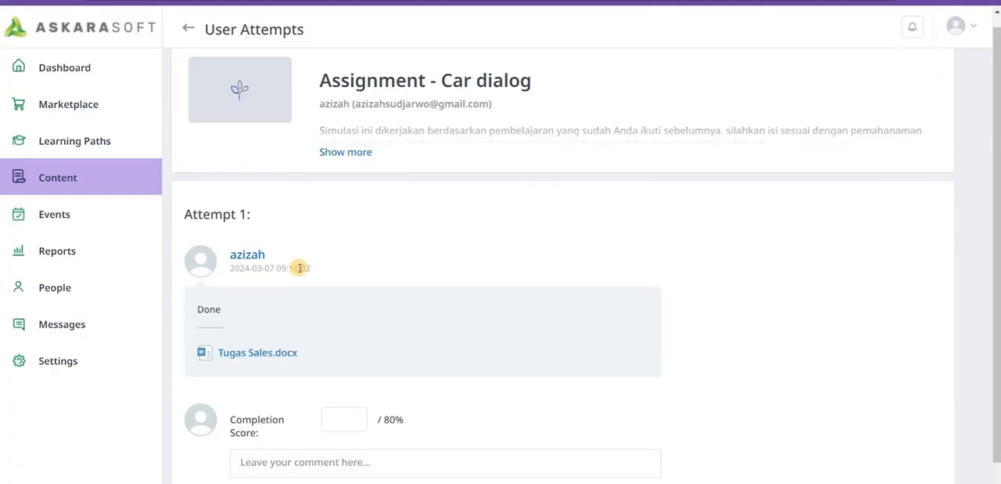
# - Evaluate the learner's attempt with a completion score of 90 and the comment "Good job", and post it
pyautogui.scroll(-1, 361, 263)
pyautogui.click(346, 375)
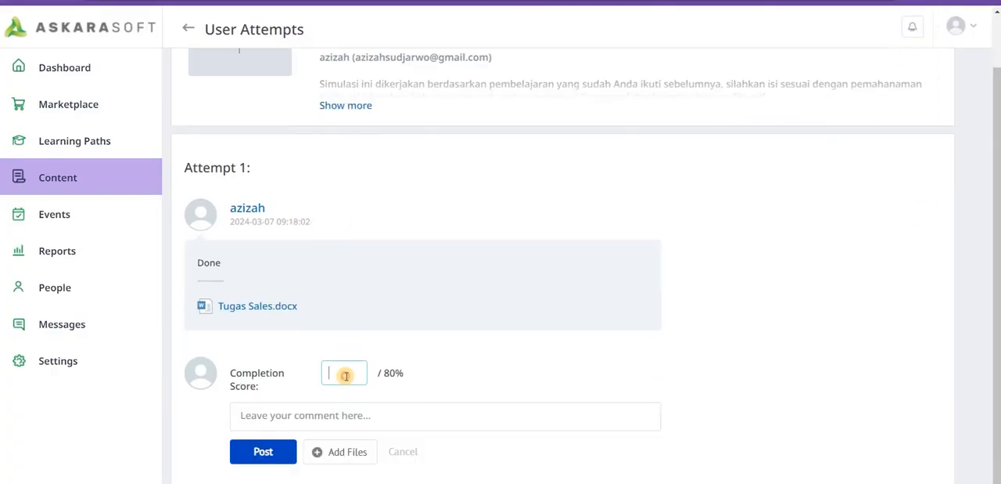
pyautogui.write('90')
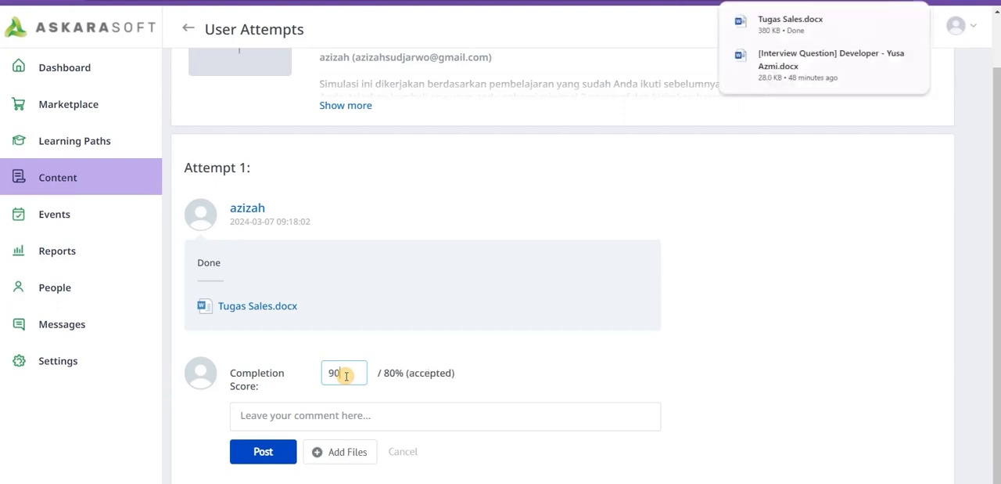
pyautogui.click(345, 413)
pyautogui.write('Goo')
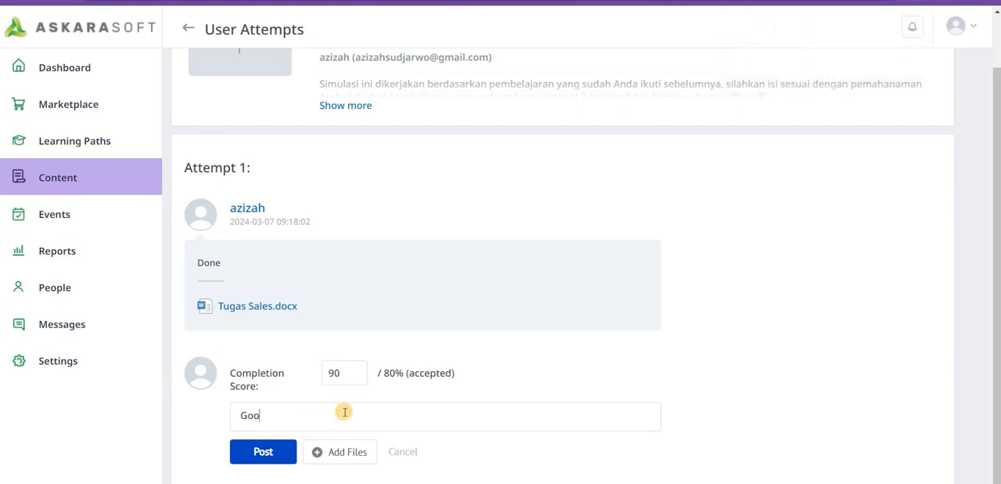
pyautogui.write('d job')
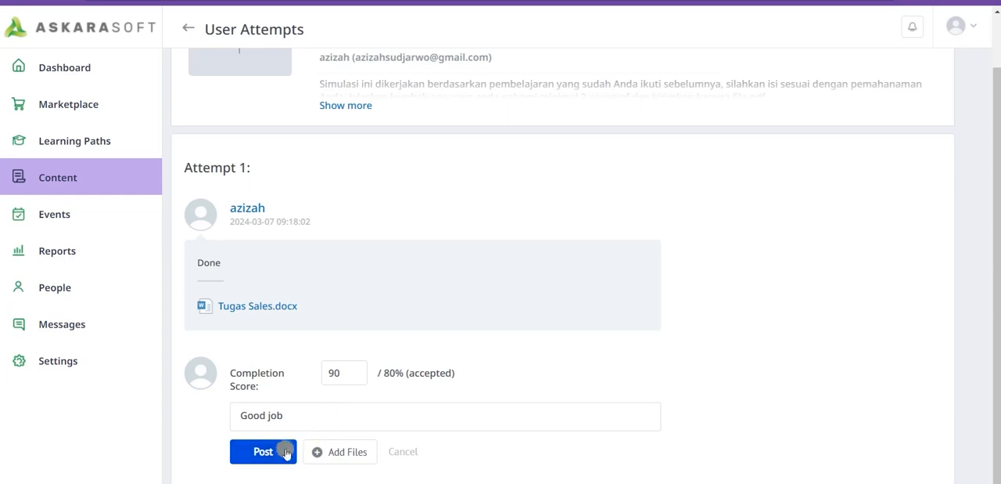
pyautogui.click(282, 451)
pyautogui.scroll(-1, 445, 389)
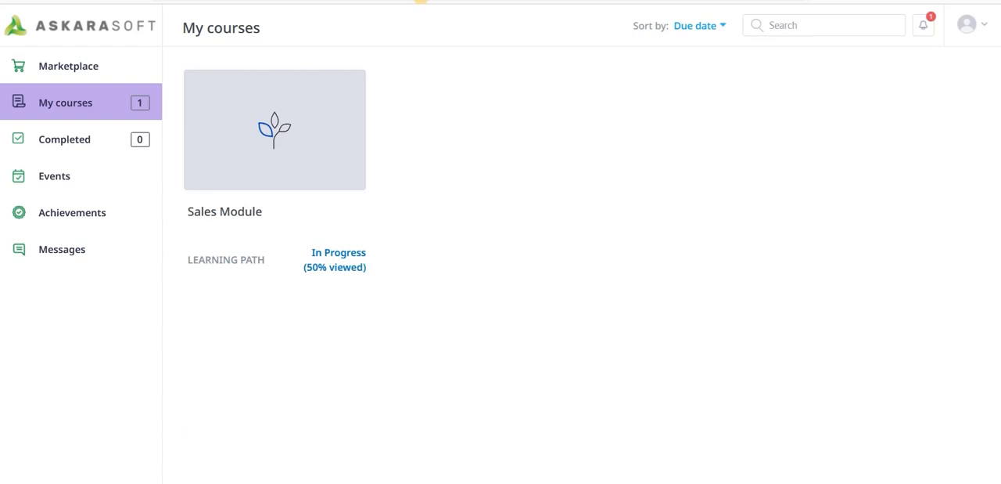
# - Switch to the learner's window, reload the course list, and open the Sales Module among the completed courses
pyautogui.click(421, 0)
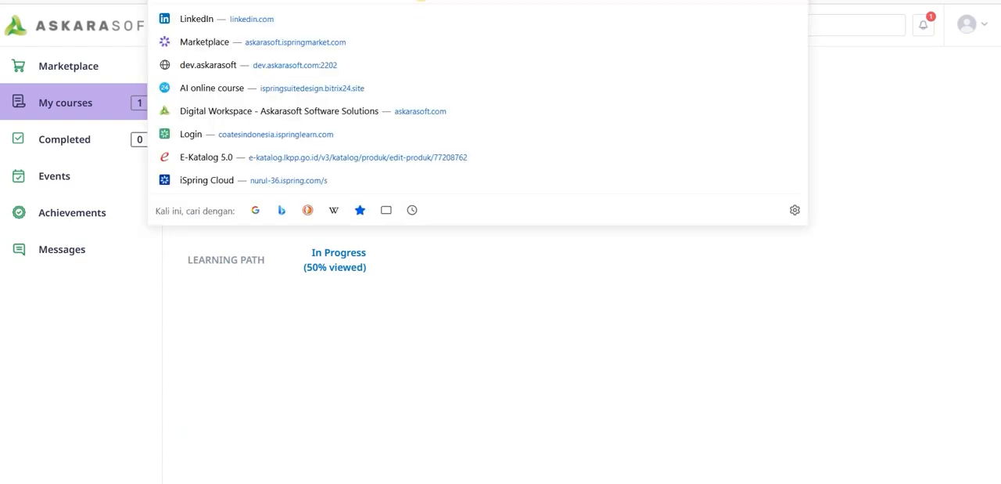
pyautogui.press('Return')
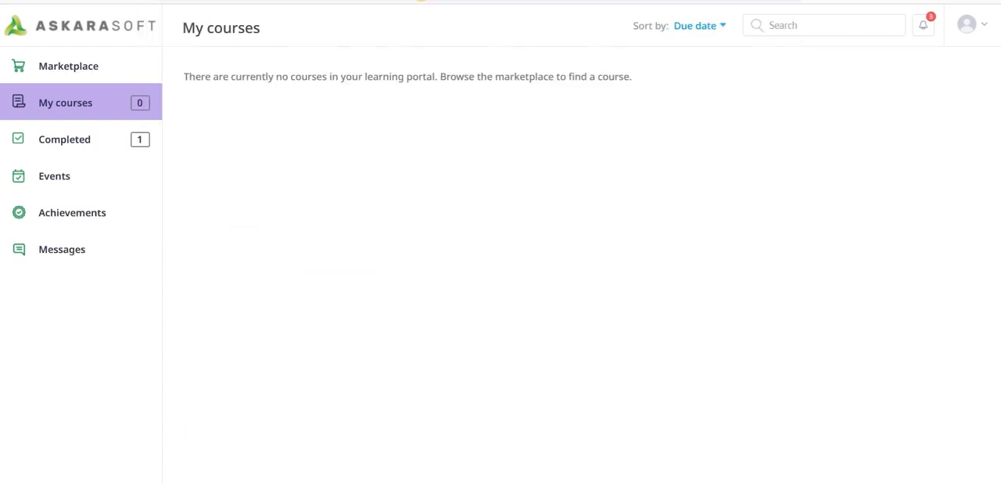
pyautogui.click(97, 144)
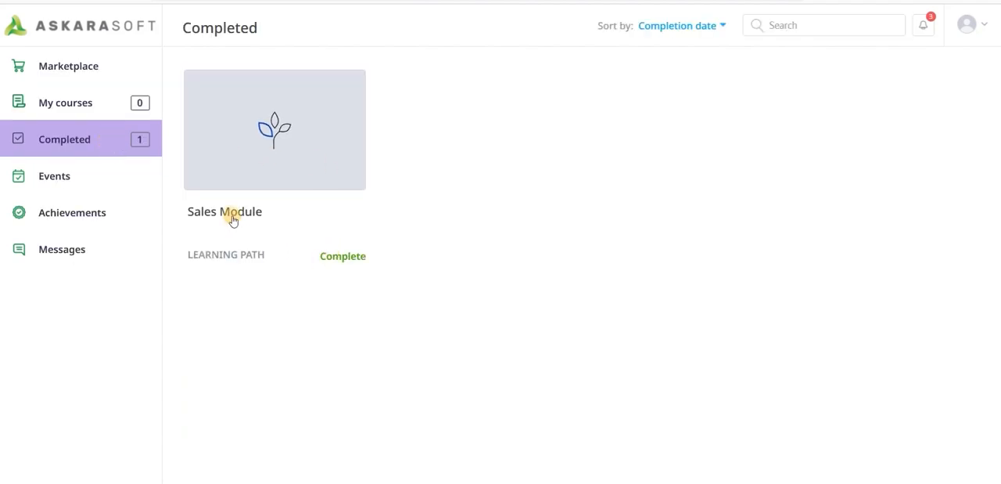
pyautogui.click(229, 216)
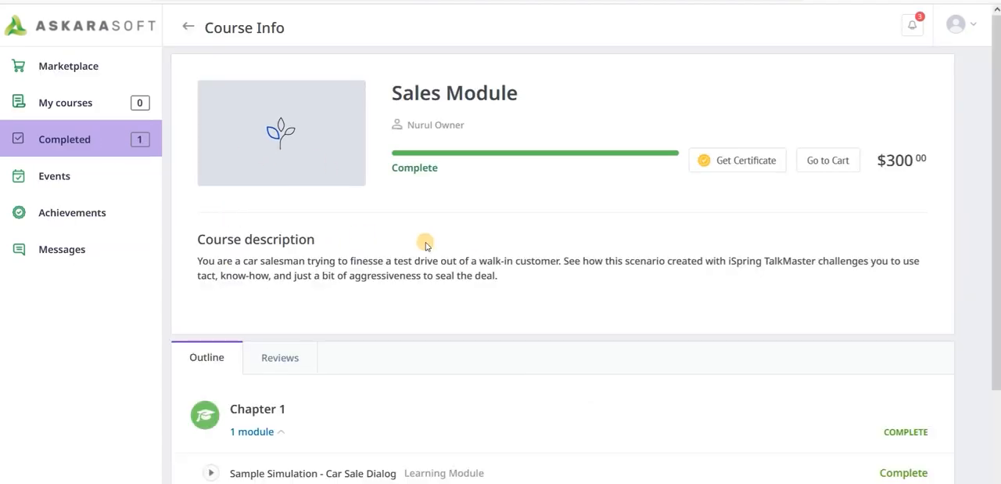
# - Download the Sales Module completion certificate from its course info and open the PDF
pyautogui.scroll(-3, 446, 249)
pyautogui.scroll(3, 472, 259)
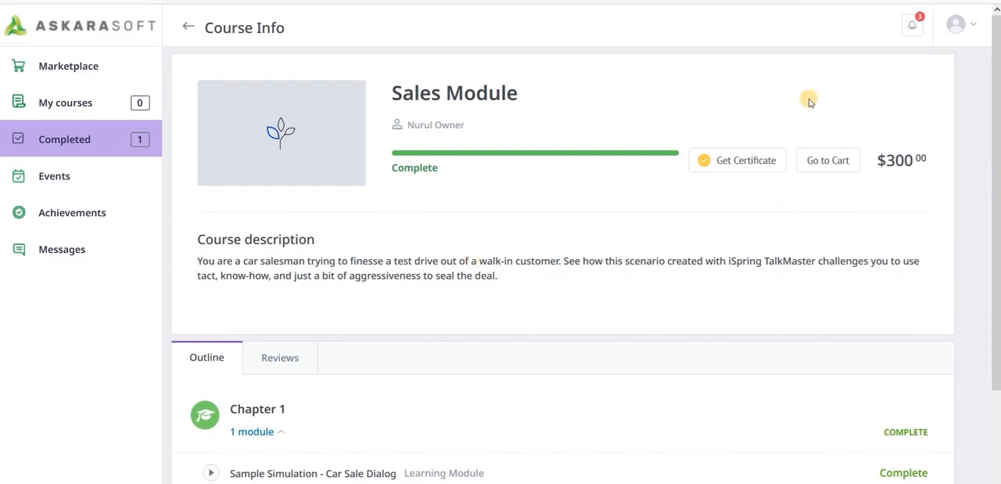
pyautogui.click(746, 159)
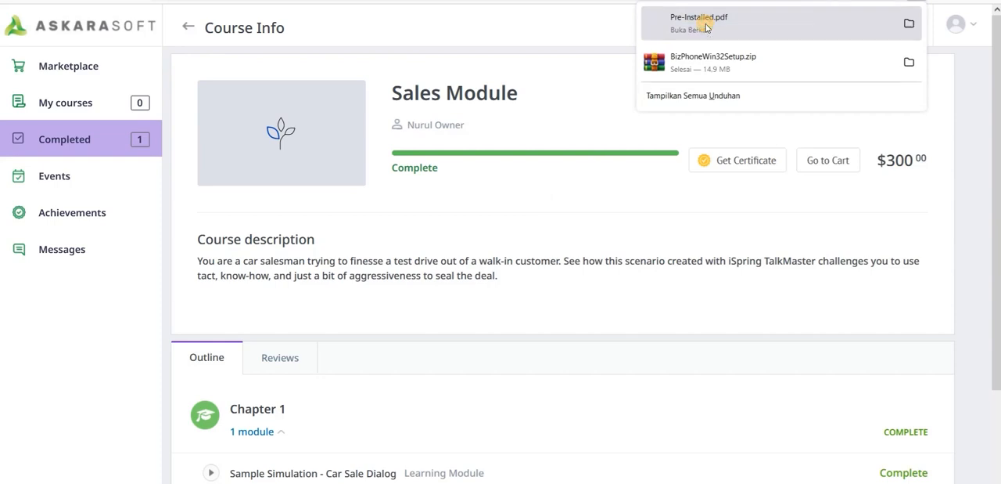
pyautogui.click(707, 28)
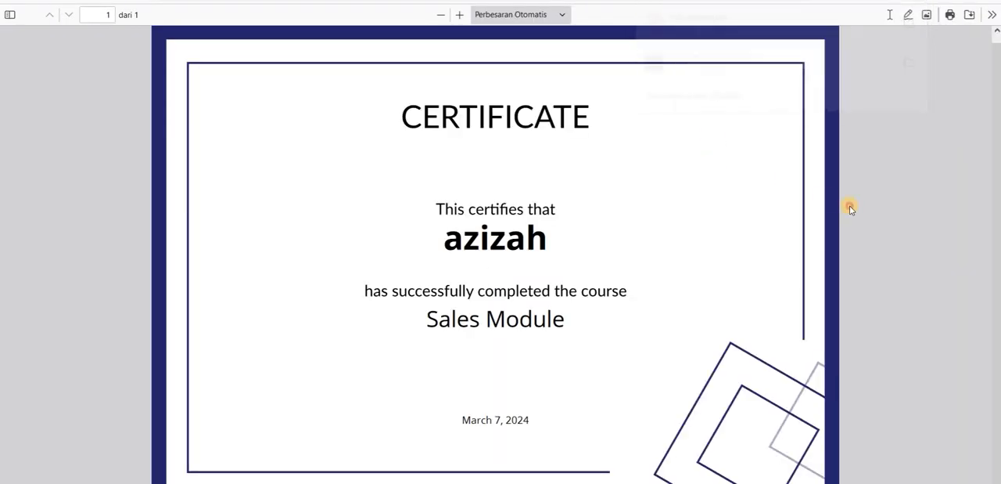